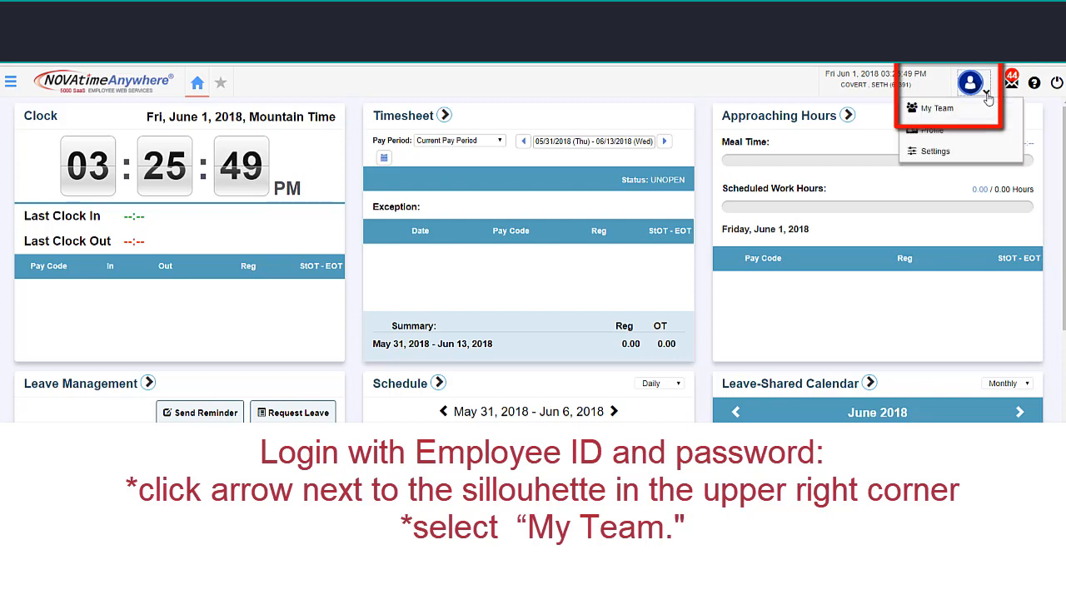
- Switch to the My Team supervisor view and open the full requests page from the expanded Timeoff Request widget
left_click(965, 109)
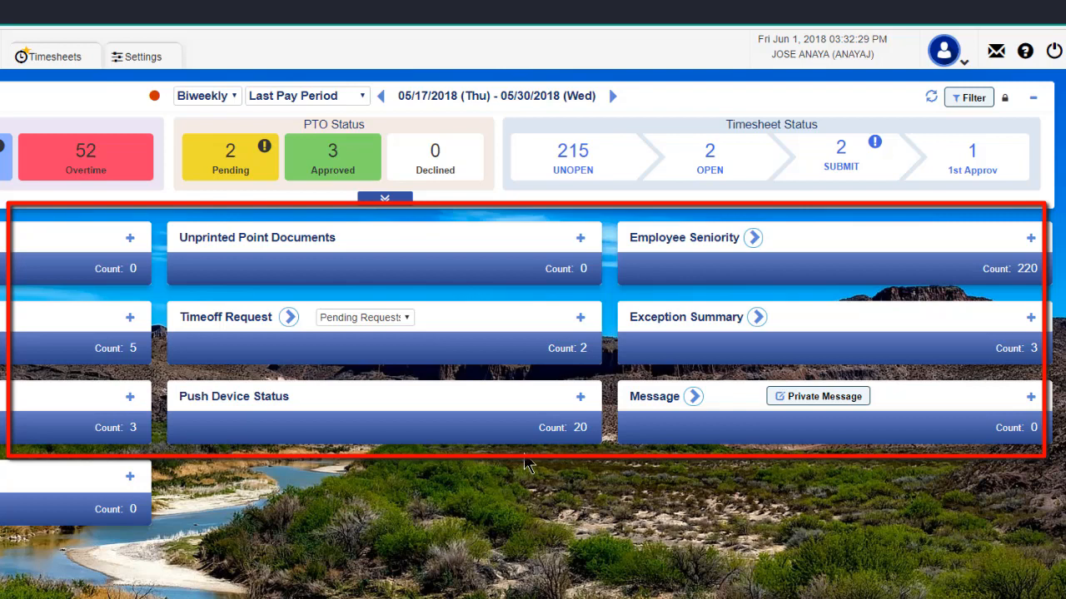
left_click(581, 322)
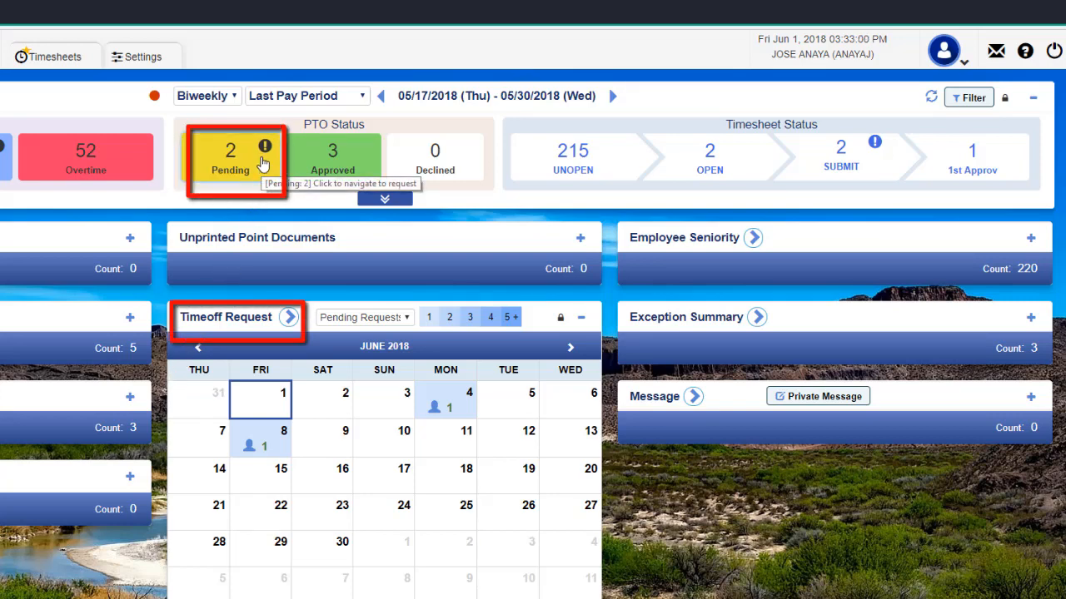
left_click(289, 318)
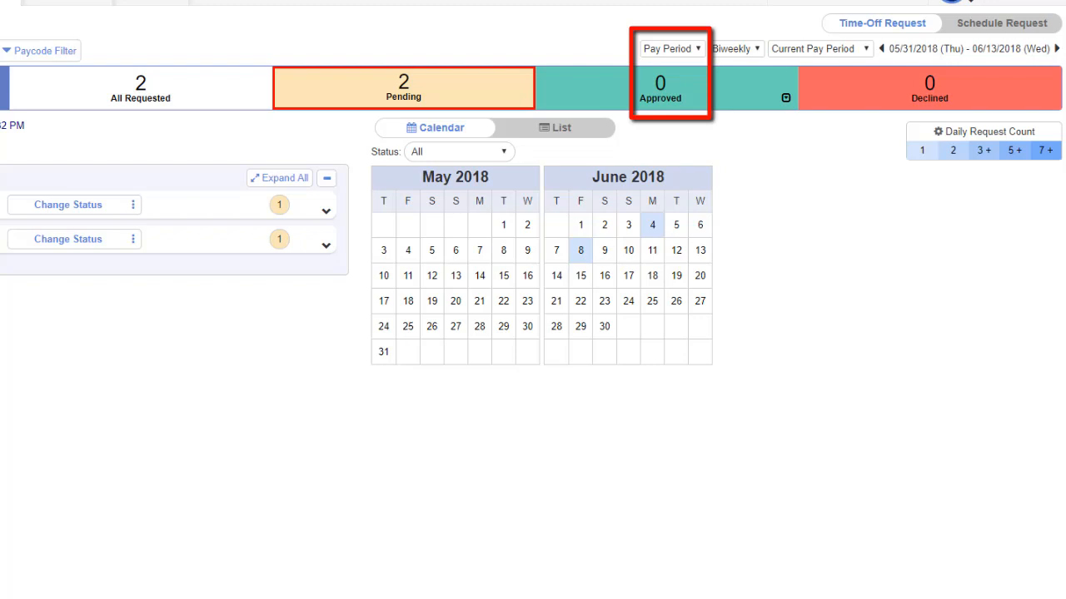
- Show time-off requests for all dates instead of the pay period, and review the calendar's status filter options
left_click(666, 48)
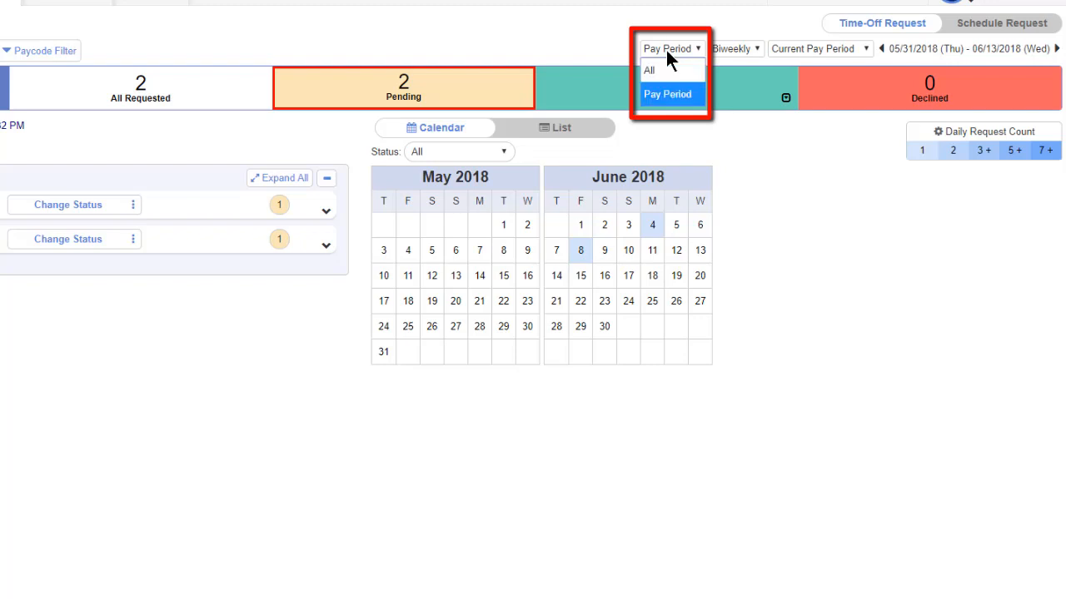
left_click(666, 69)
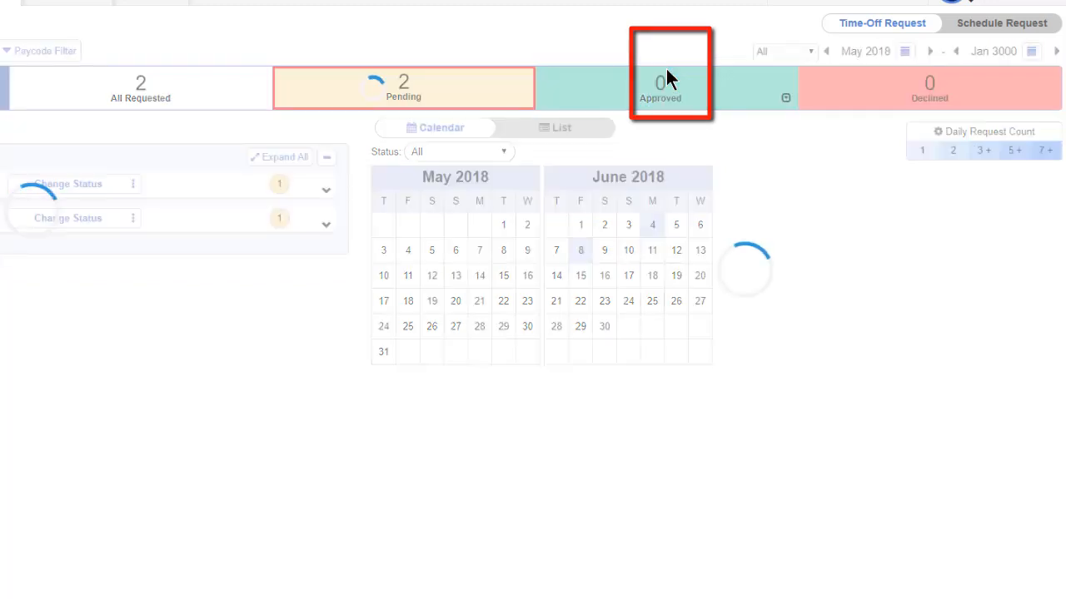
left_click(502, 153)
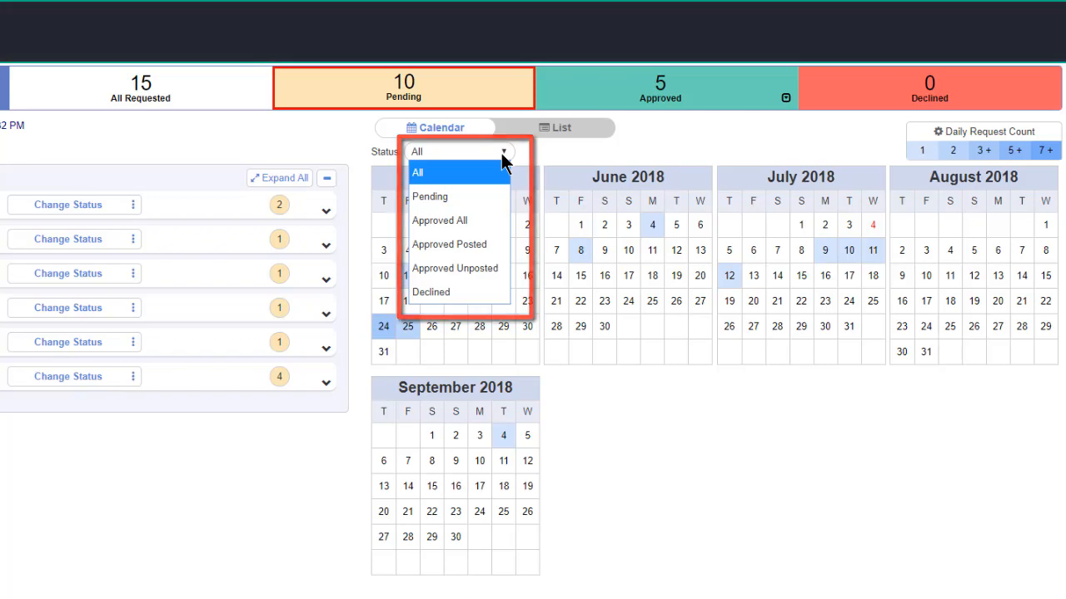
left_click(552, 147)
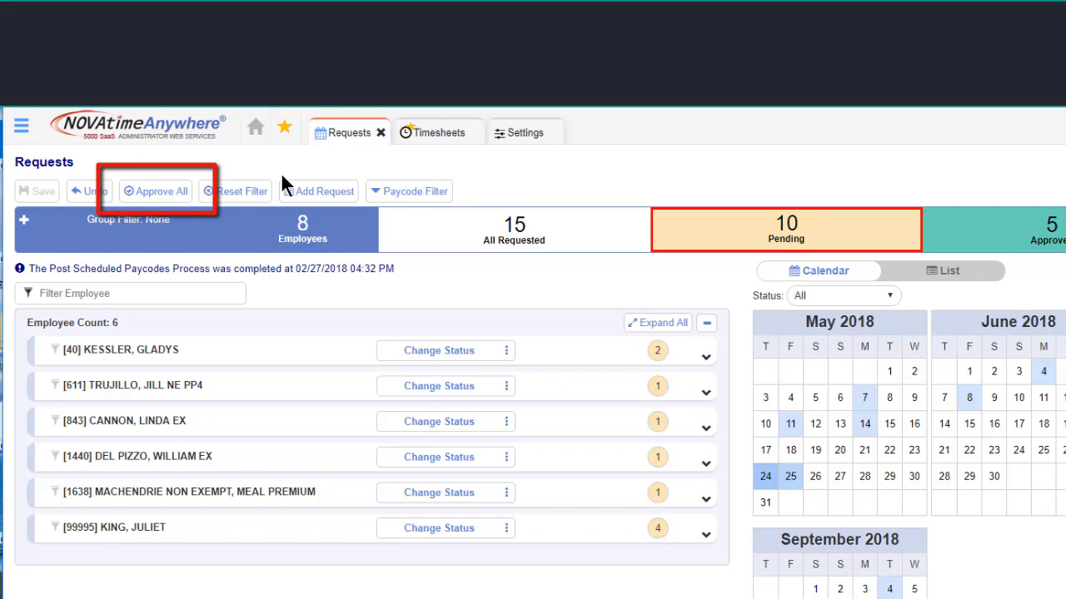
- Start approving all pending requests at once, but cancel at the confirmation
left_click(158, 196)
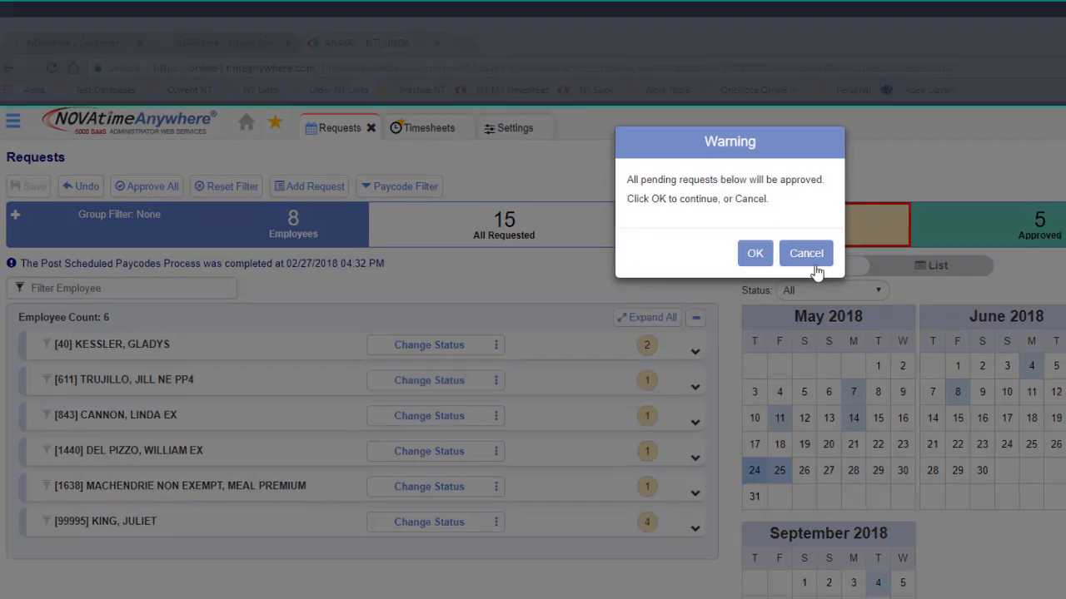
left_click(817, 258)
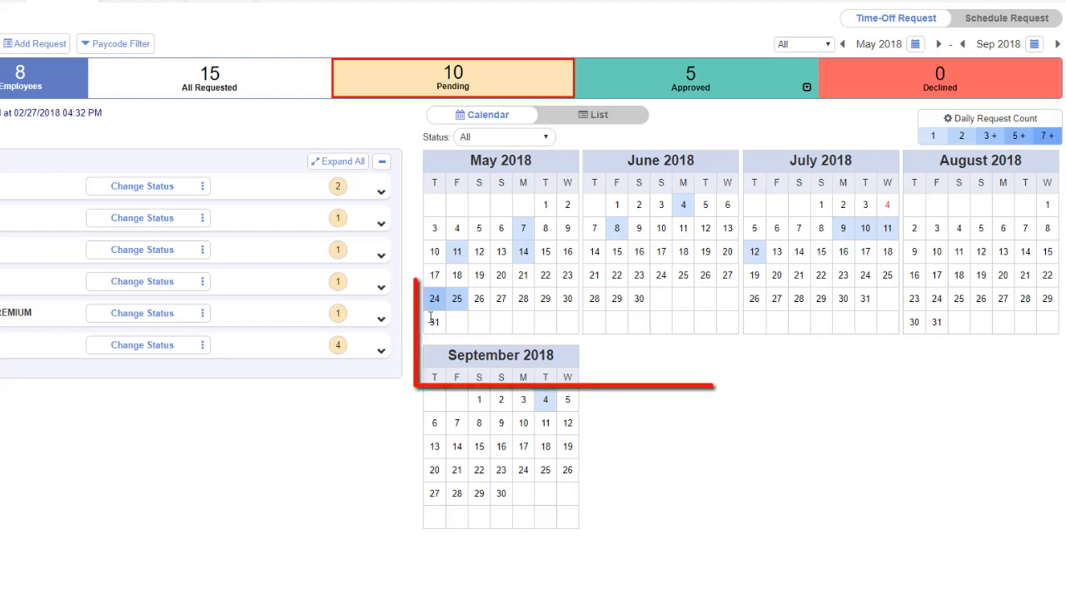
- Display the requests in list view and set the May 14, 2018 PTO request to Approved
mouse_move(436, 302)
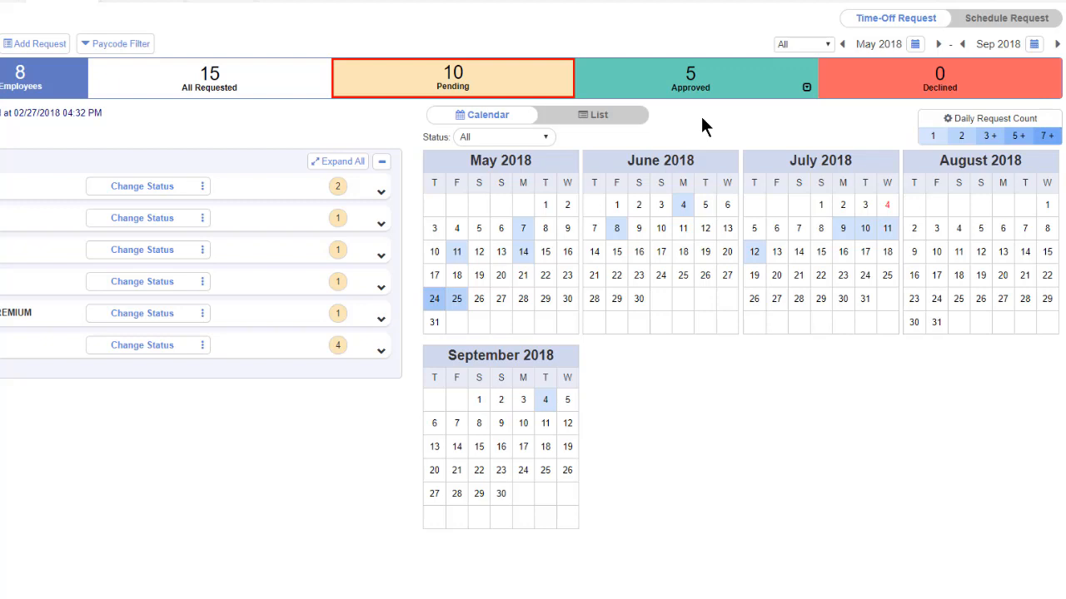
left_click(571, 122)
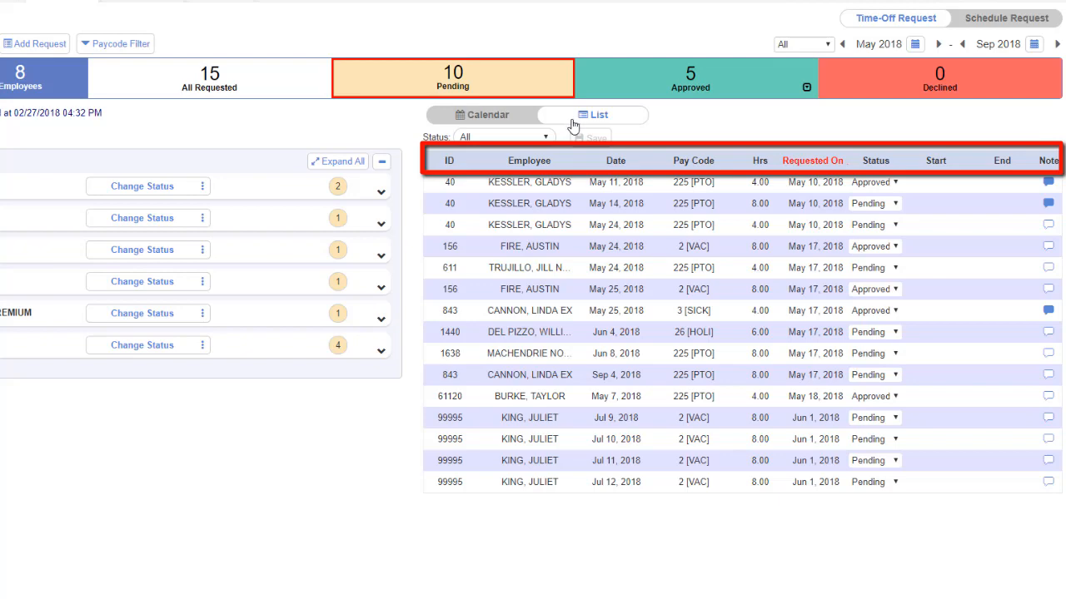
left_click(529, 162)
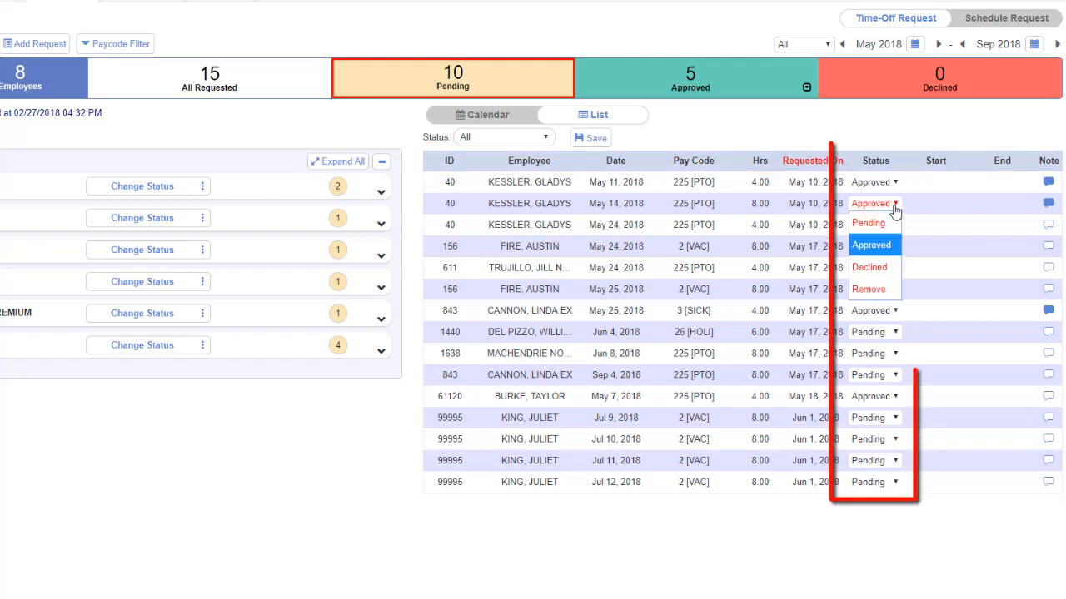
- Add the supervisor comment "have fun!" to the May 14, 2018 request's note and save the list changes
left_click(1049, 204)
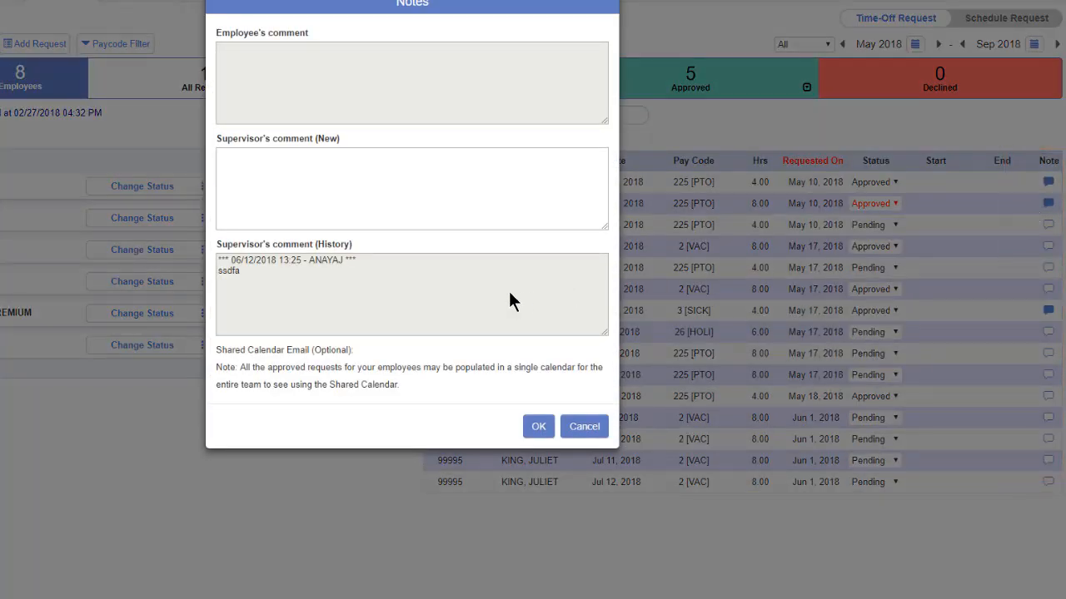
left_click(330, 173)
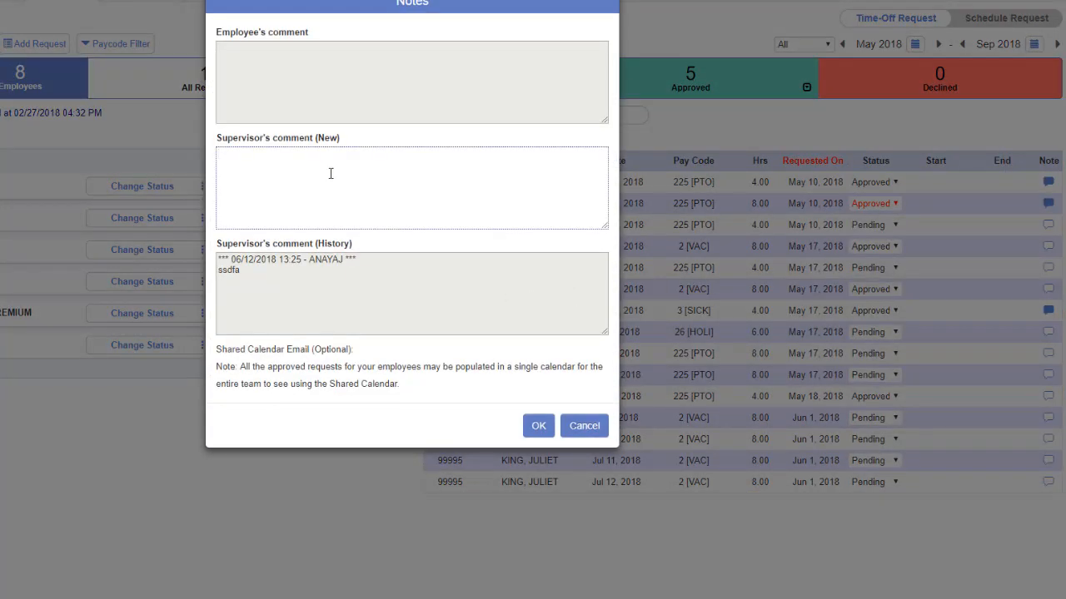
type("have fun!")
left_click(538, 426)
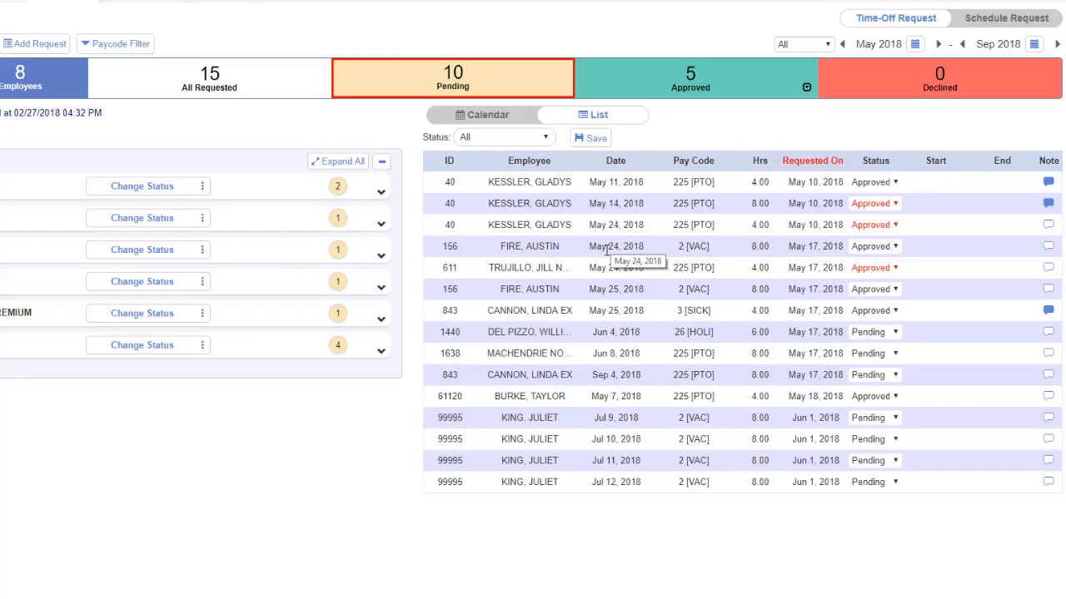
left_click(594, 140)
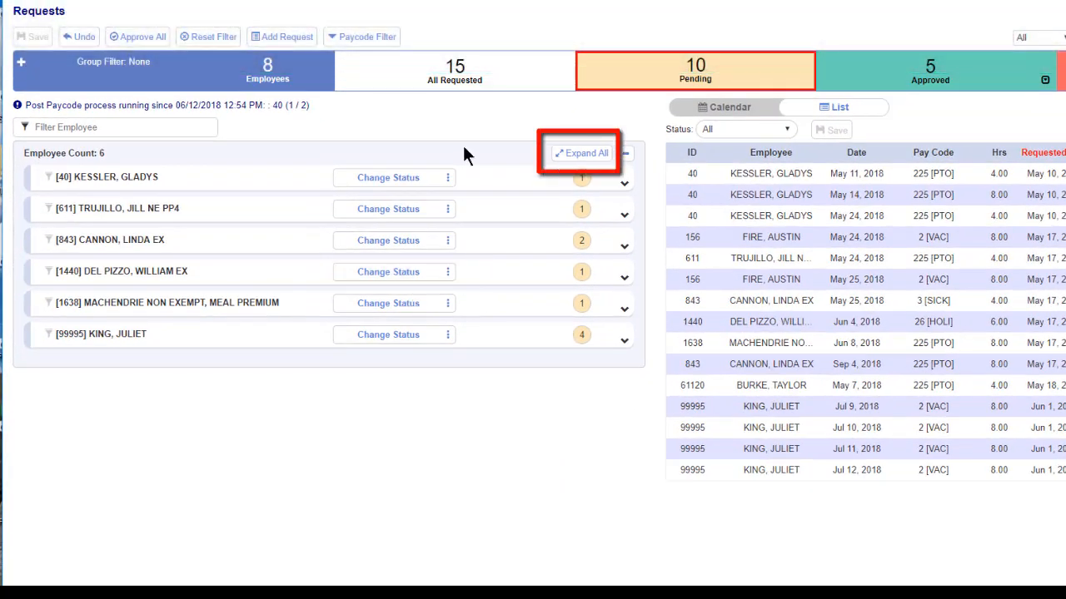
- Expand all employees' pending requests and filter to the first employee to view the accrual summary, clearing the filter again
left_click(566, 158)
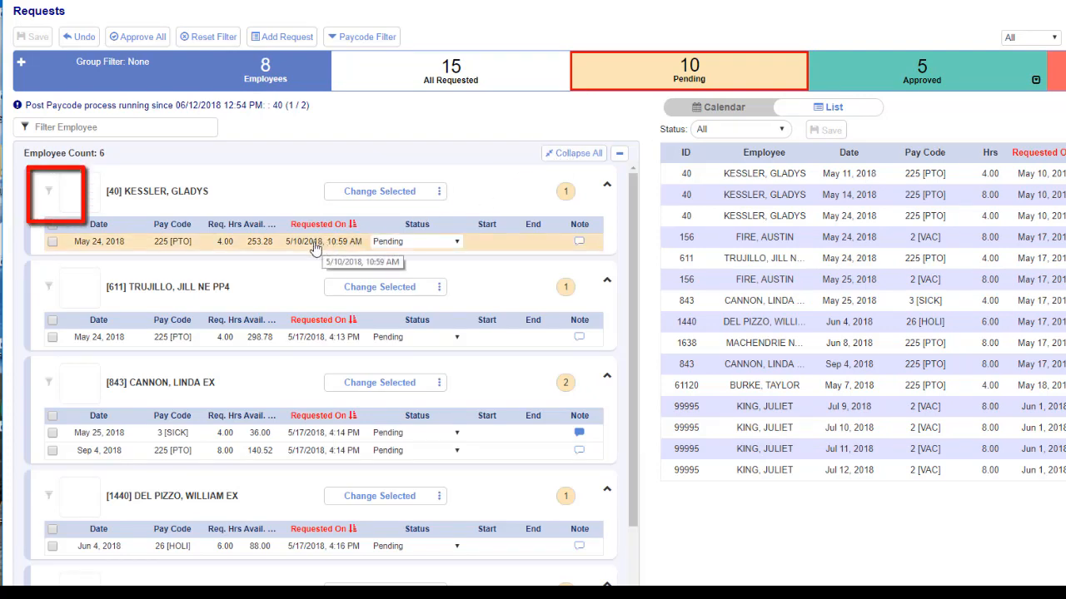
left_click(50, 195)
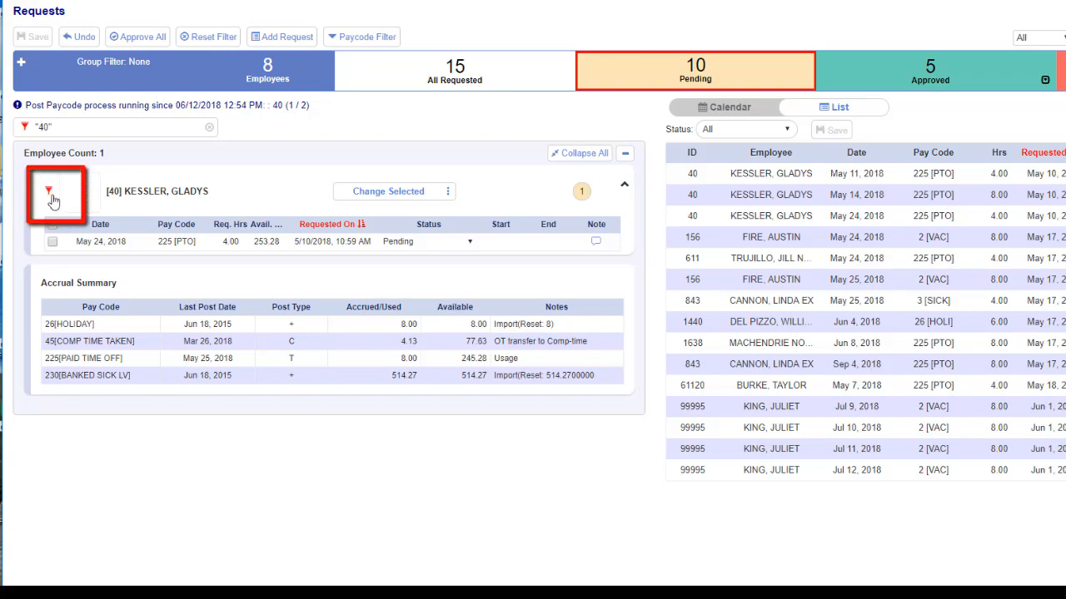
left_click(50, 195)
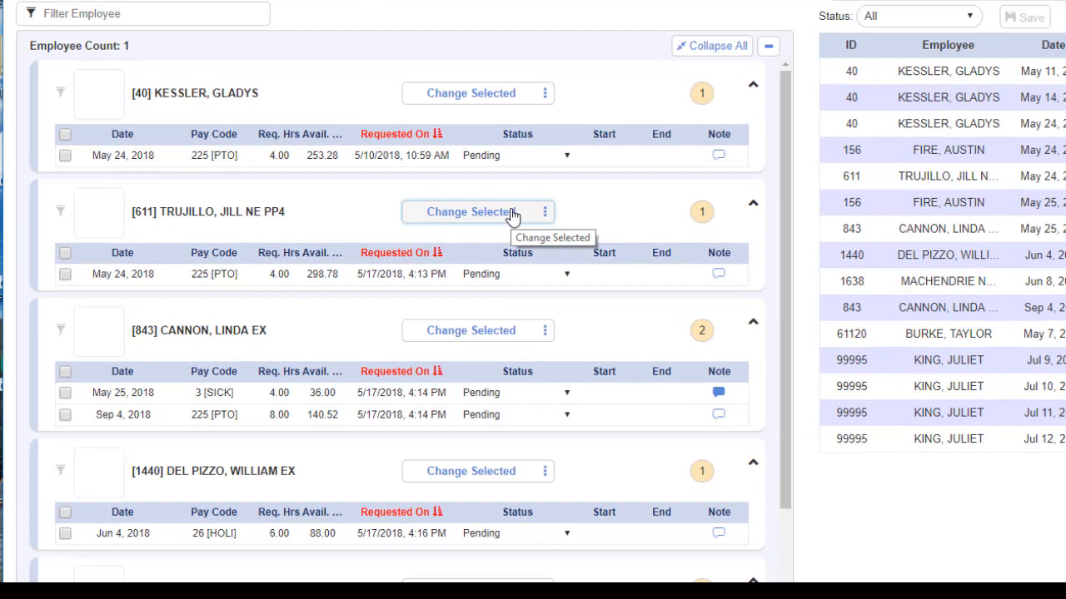
- Approve the first employee's May 24 and third employee's May 25 requests, decline the second employee's May 24 request, and save
left_click(509, 154)
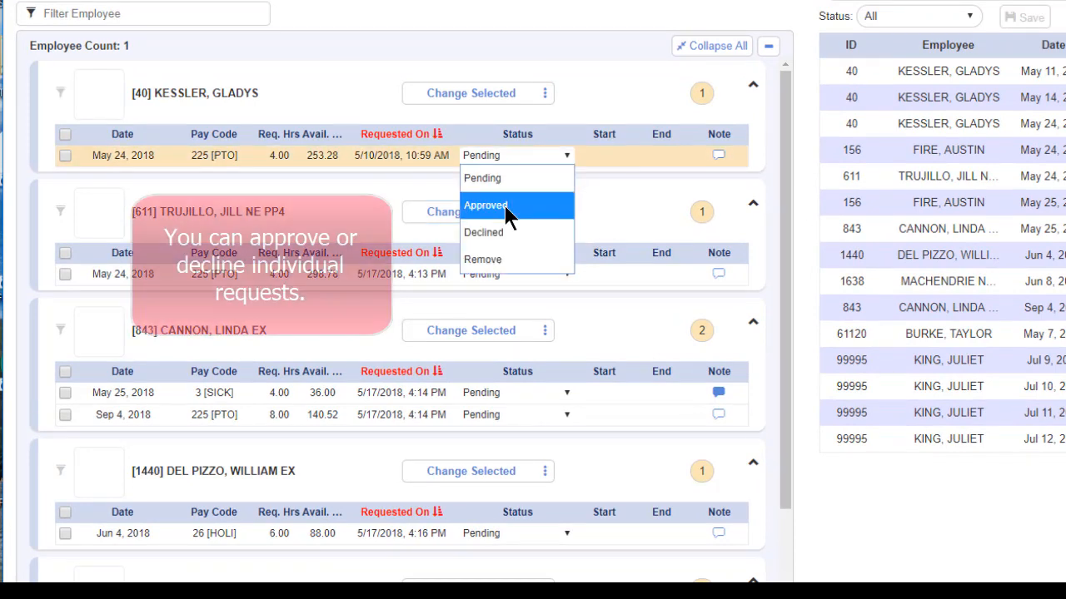
left_click(508, 208)
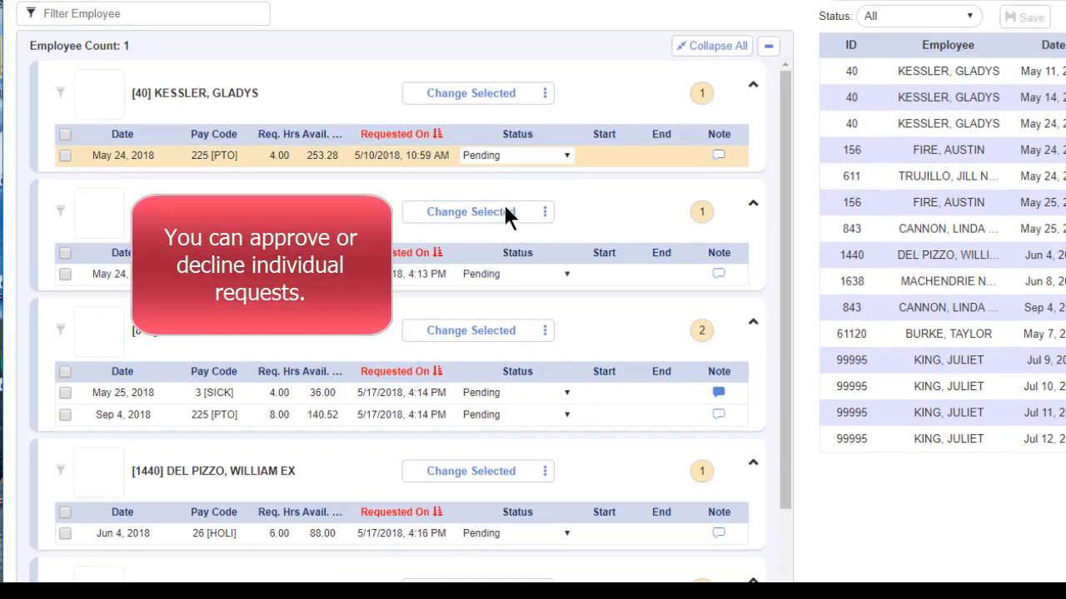
left_click(523, 280)
left_click(524, 350)
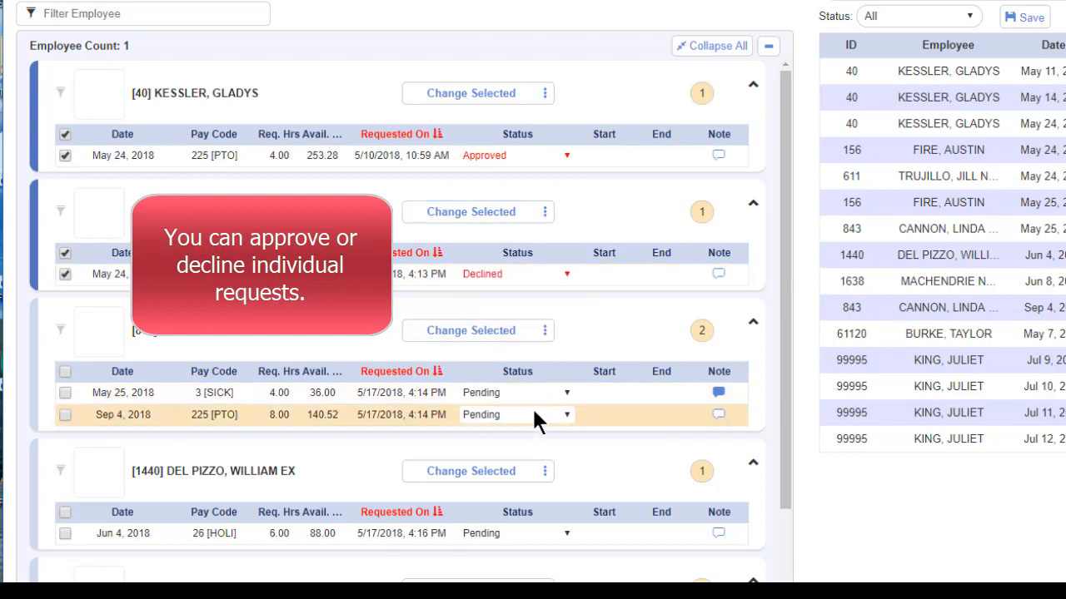
left_click(533, 392)
left_click(497, 442)
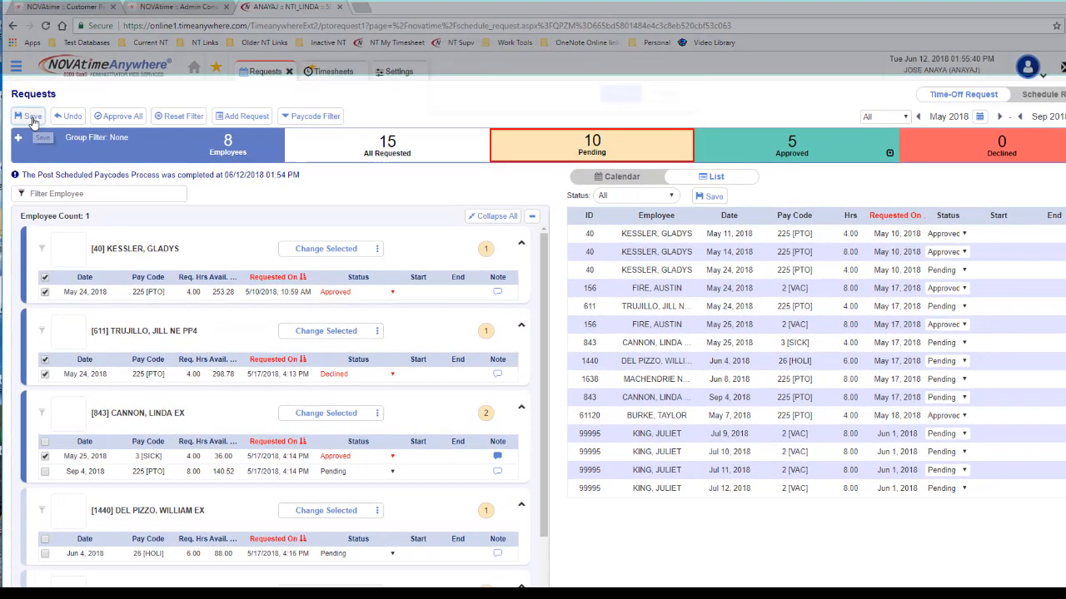
left_click(30, 119)
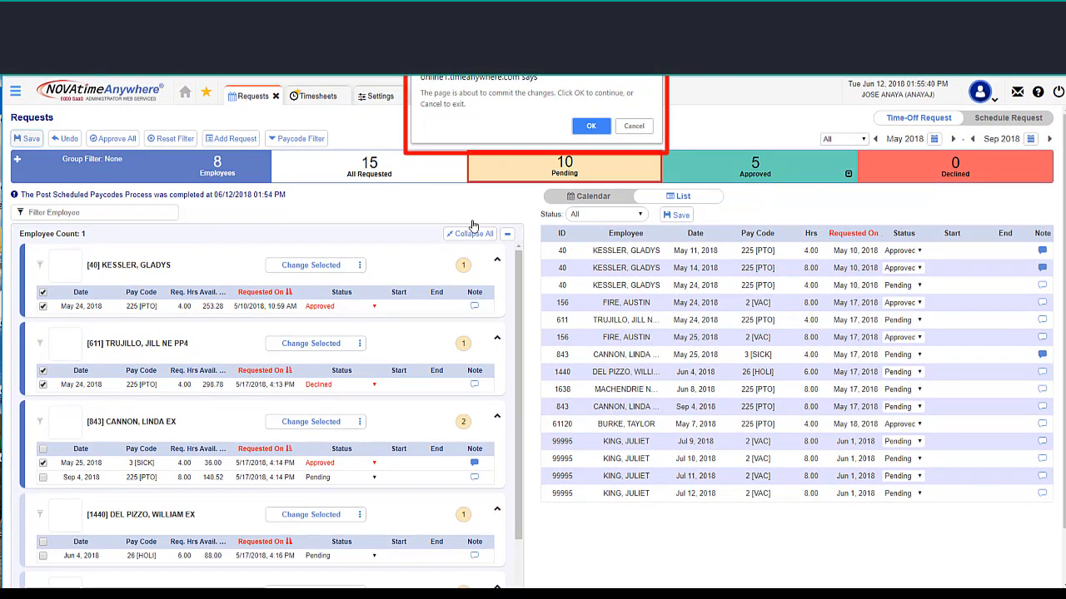
left_click(591, 129)
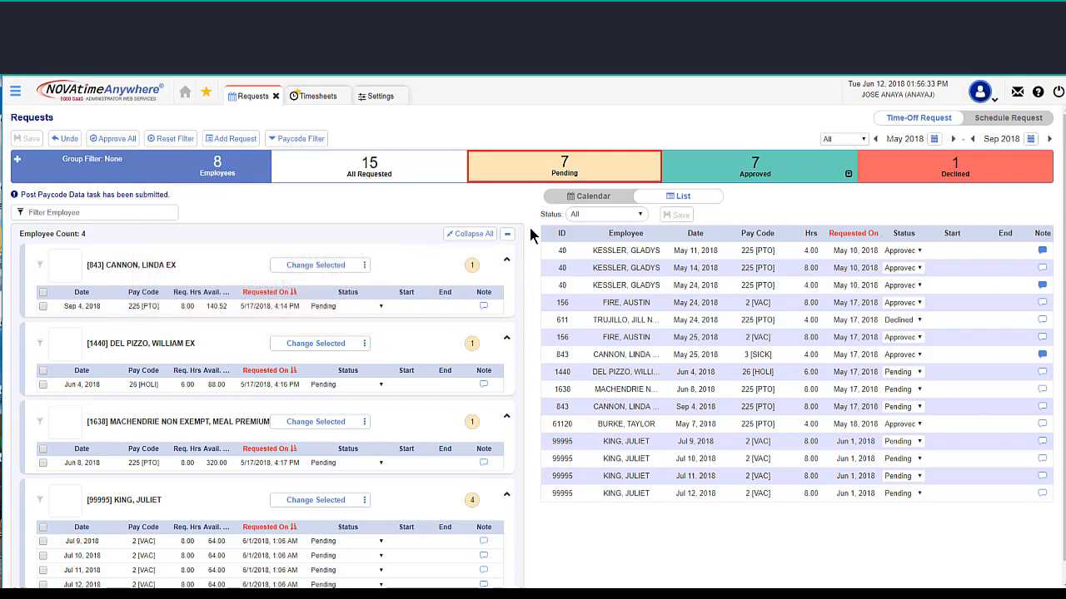
- Return to the dashboard and examine the main navigation options under Attendance, Scheduler, Employee and Report
left_click(186, 95)
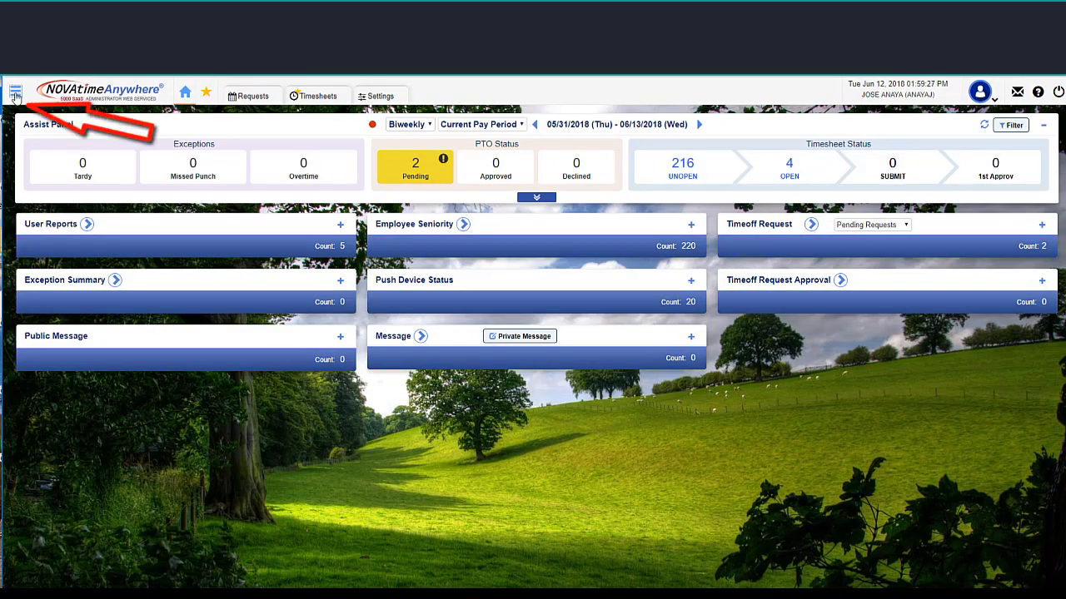
left_click(15, 93)
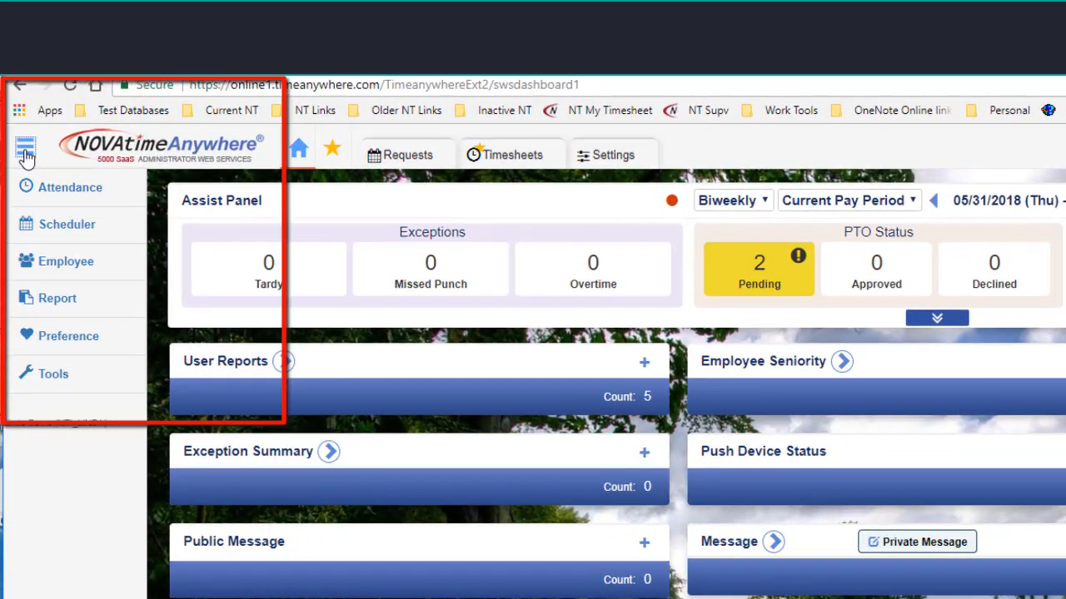
mouse_move(69, 223)
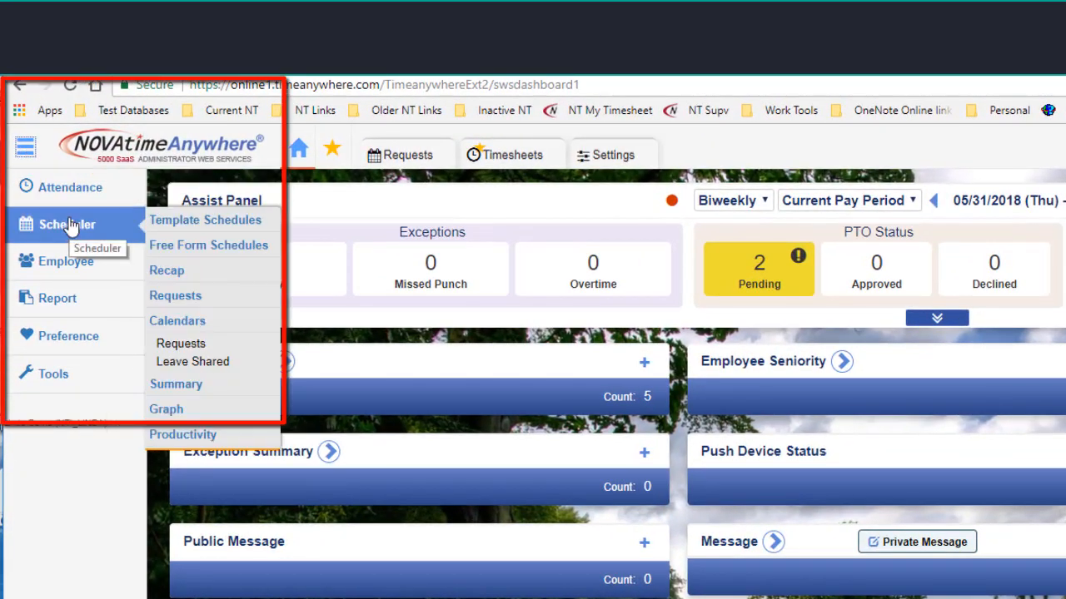
mouse_move(72, 190)
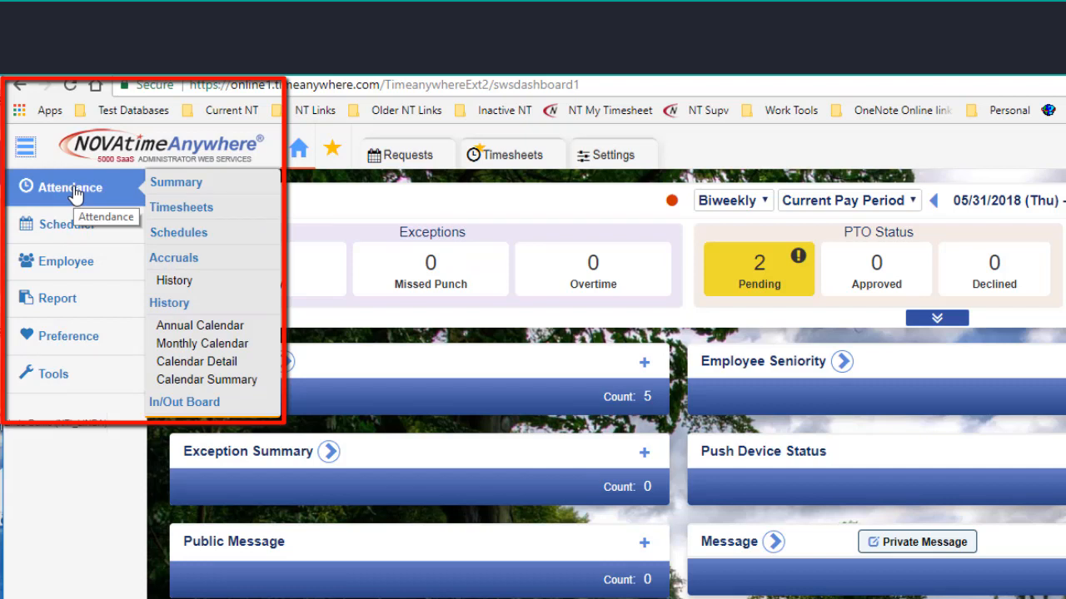
mouse_move(81, 231)
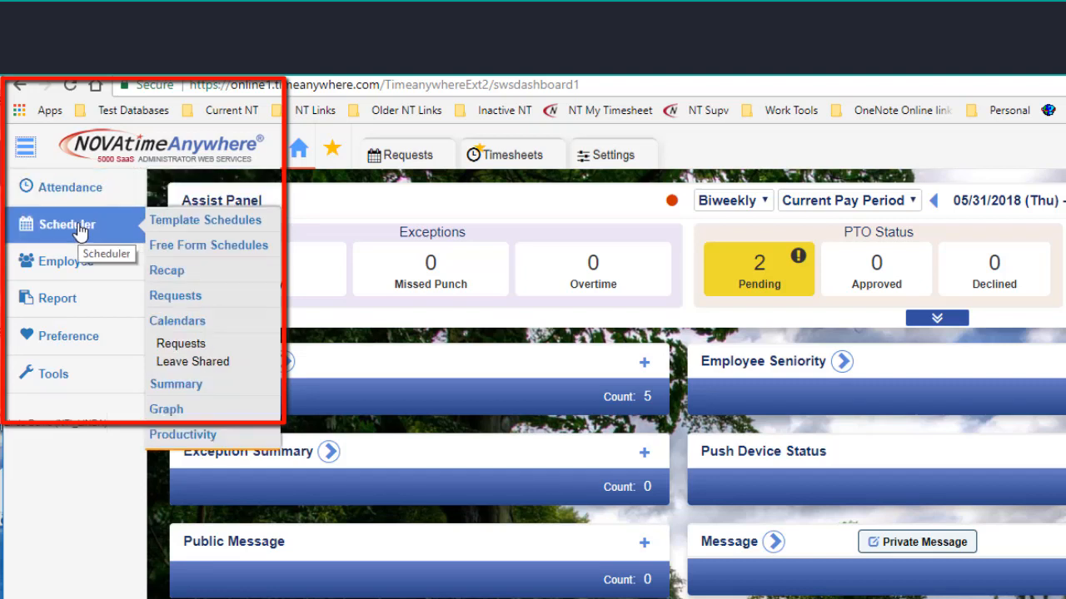
mouse_move(67, 265)
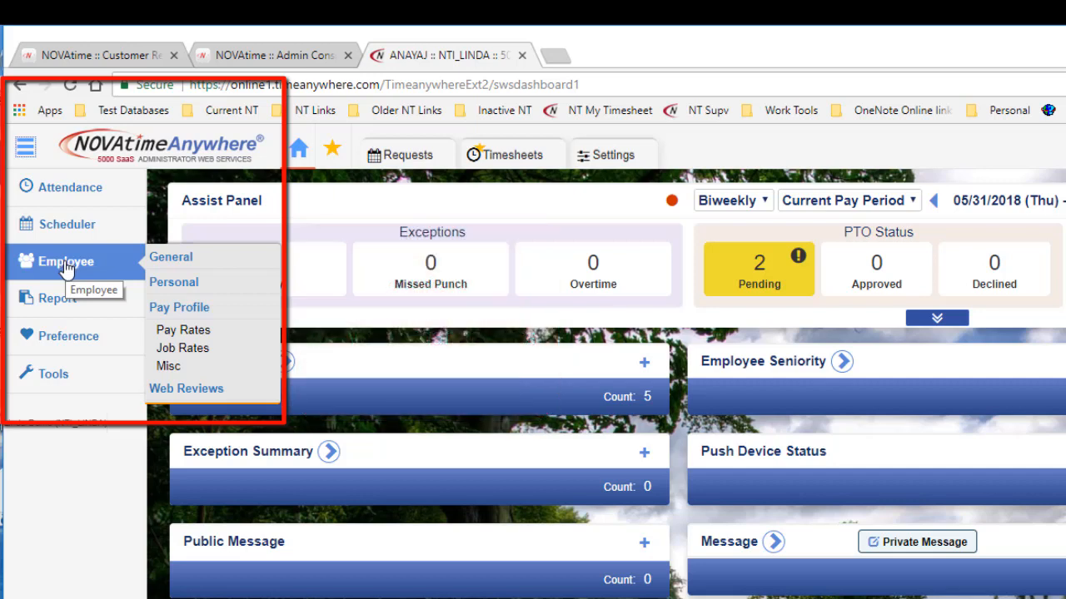
mouse_move(54, 304)
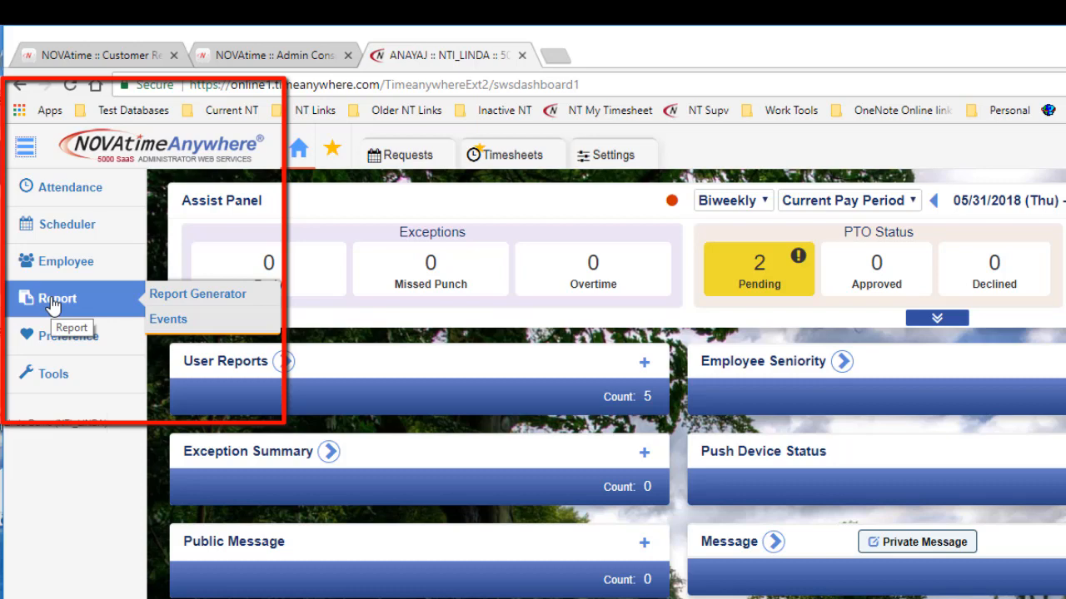
- Open the supervisor's own Profile page from the preferences and show the main navigation again
mouse_move(68, 336)
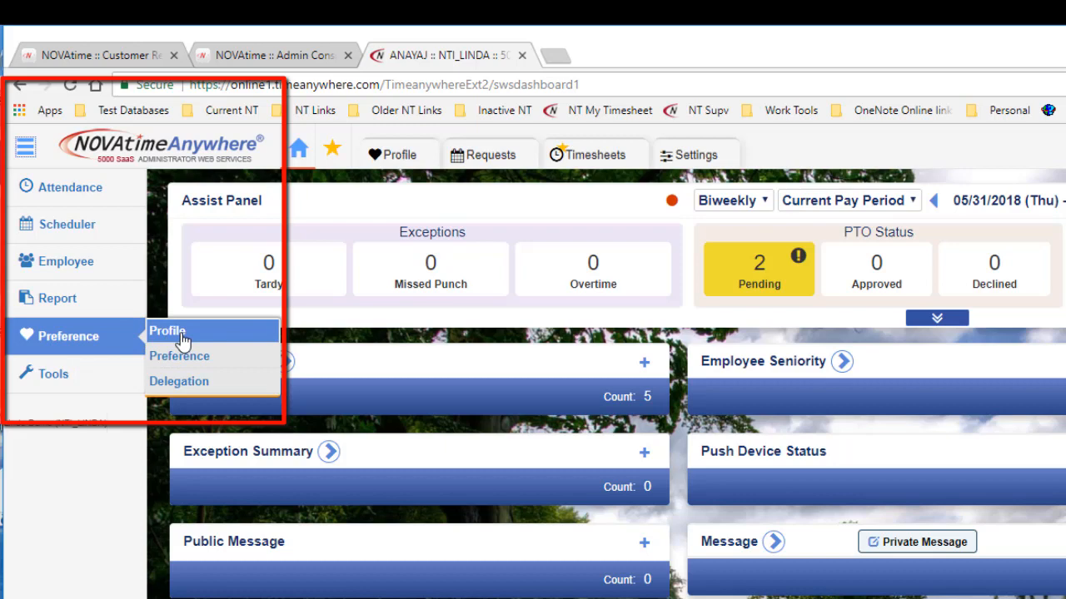
left_click(179, 335)
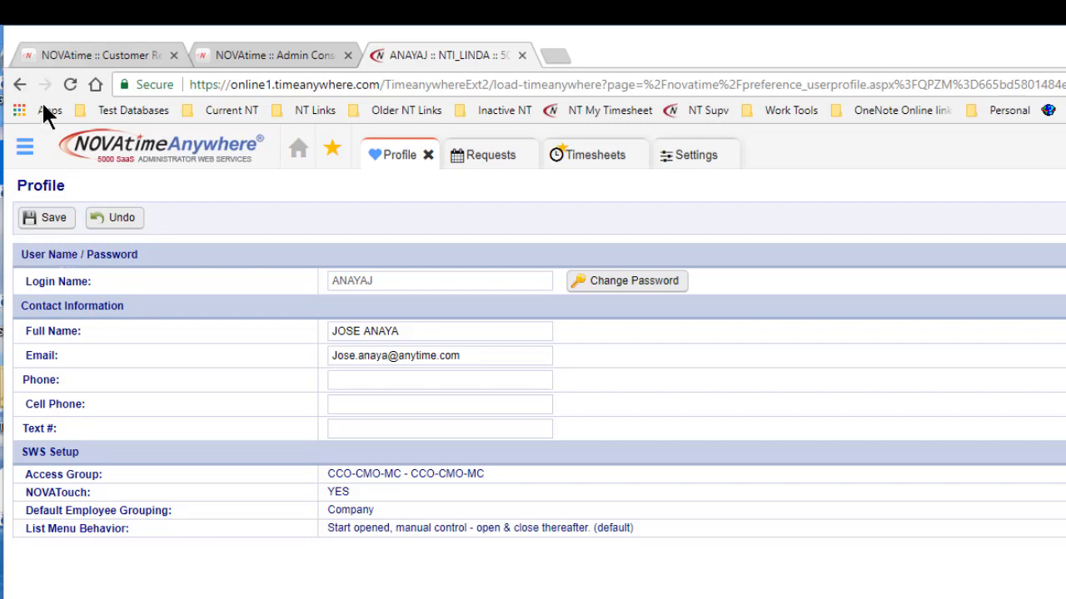
left_click(24, 153)
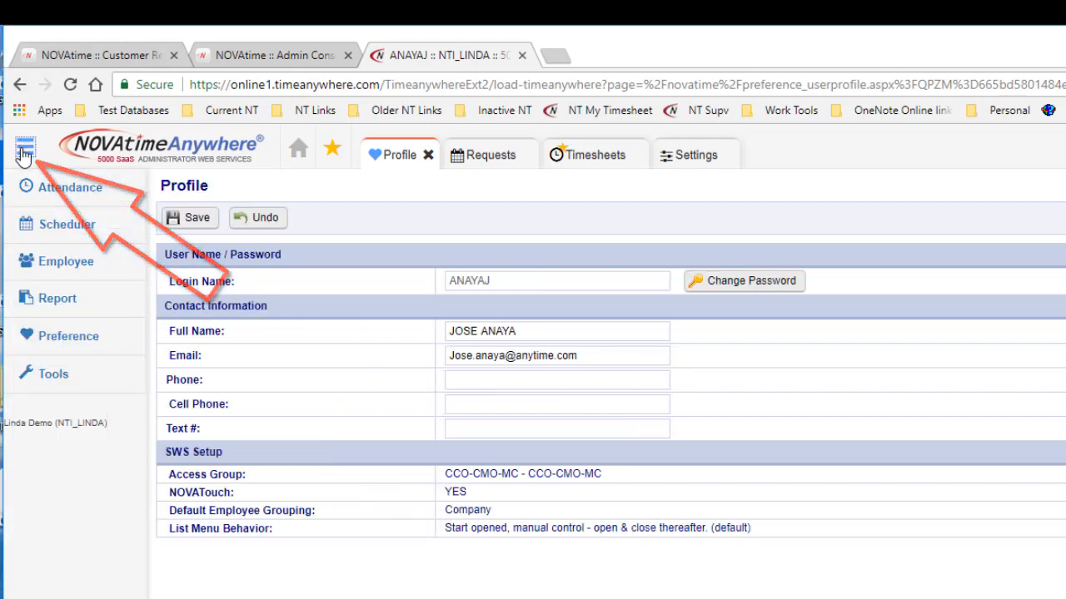
- Open the attendance Timesheets page and mark it as a favorite for future sessions
mouse_move(38, 193)
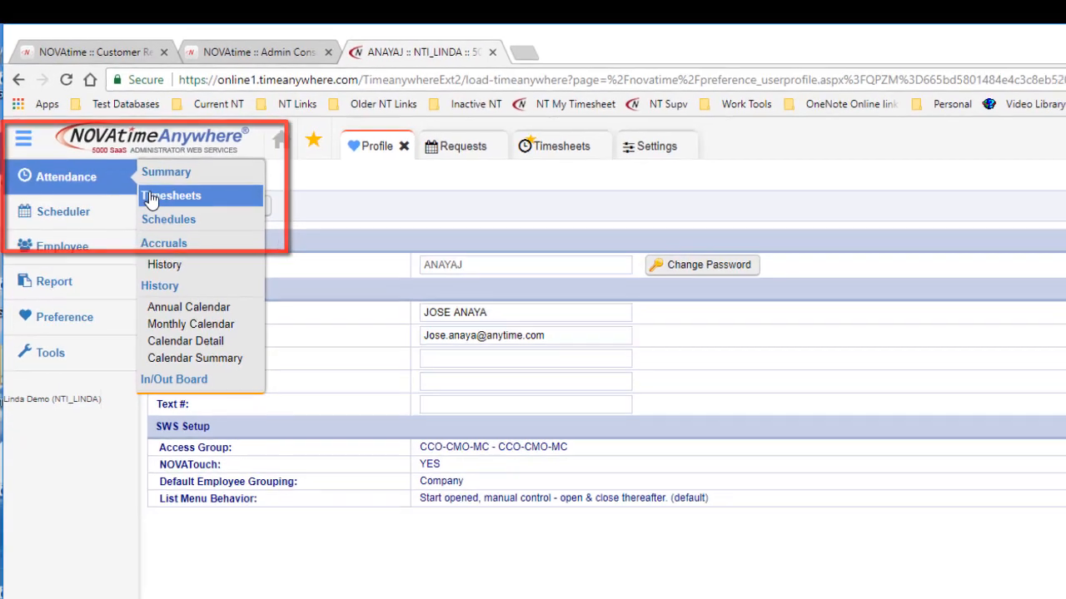
left_click(150, 200)
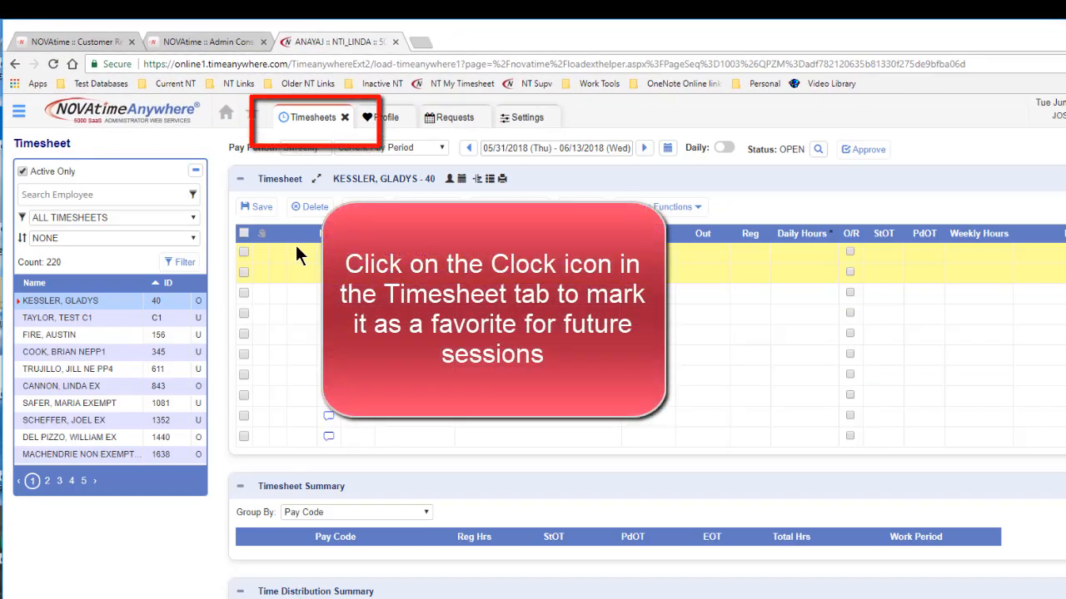
left_click(284, 119)
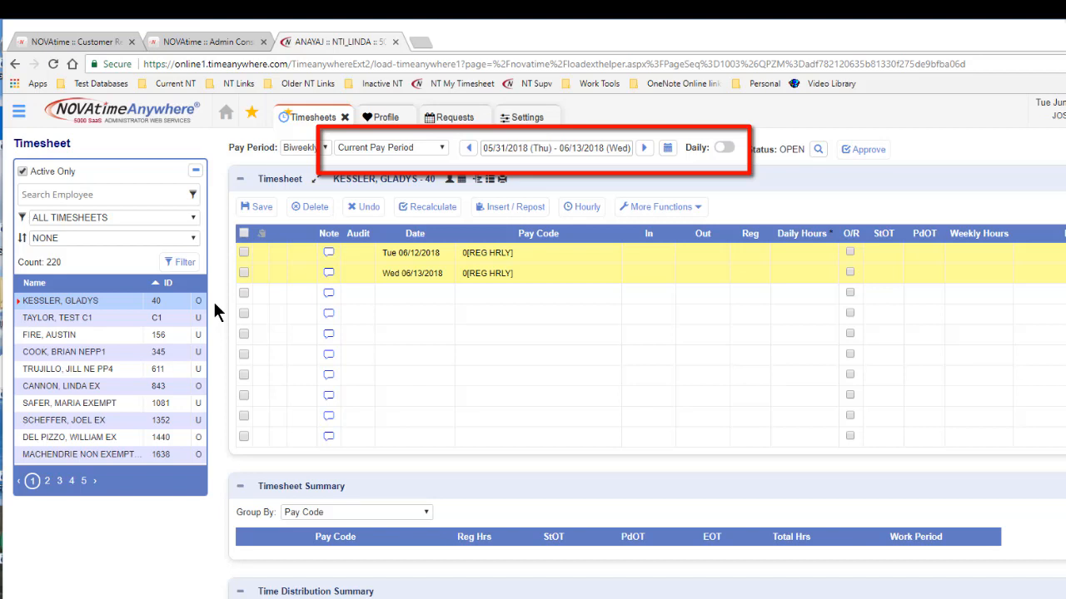
- Show the first employee's timesheet for the Last Pay Period and group its Timesheet Summary by Week
left_click(442, 148)
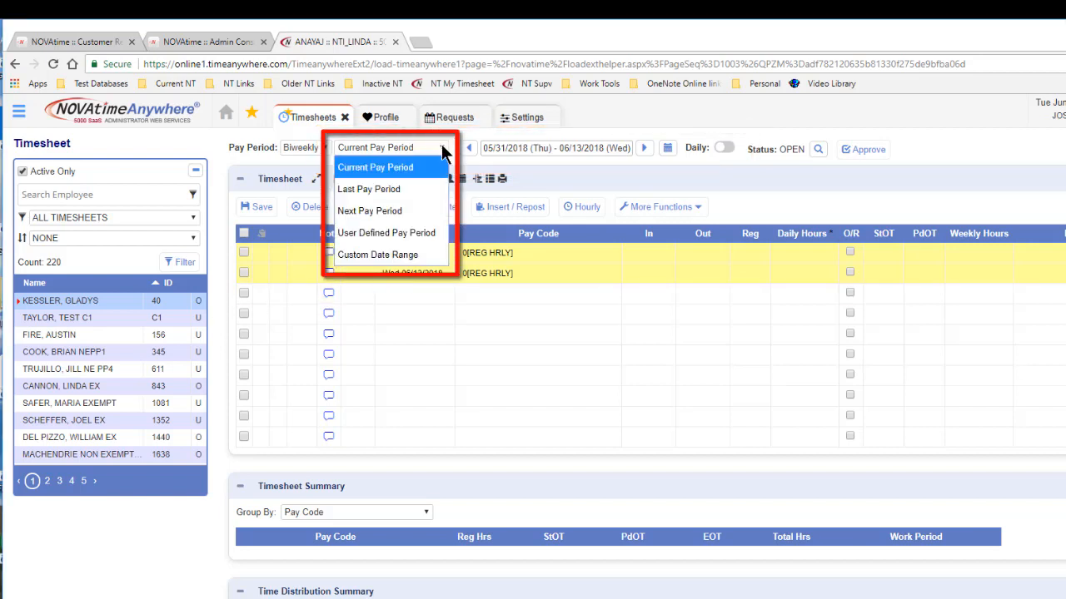
left_click(369, 189)
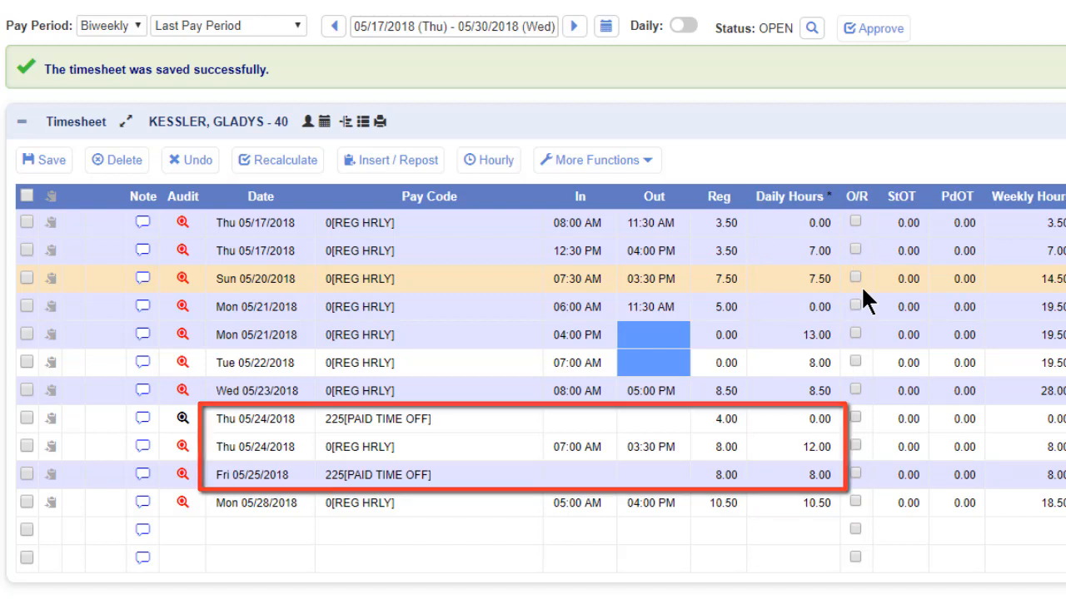
scroll(1017, 369, "down", 3)
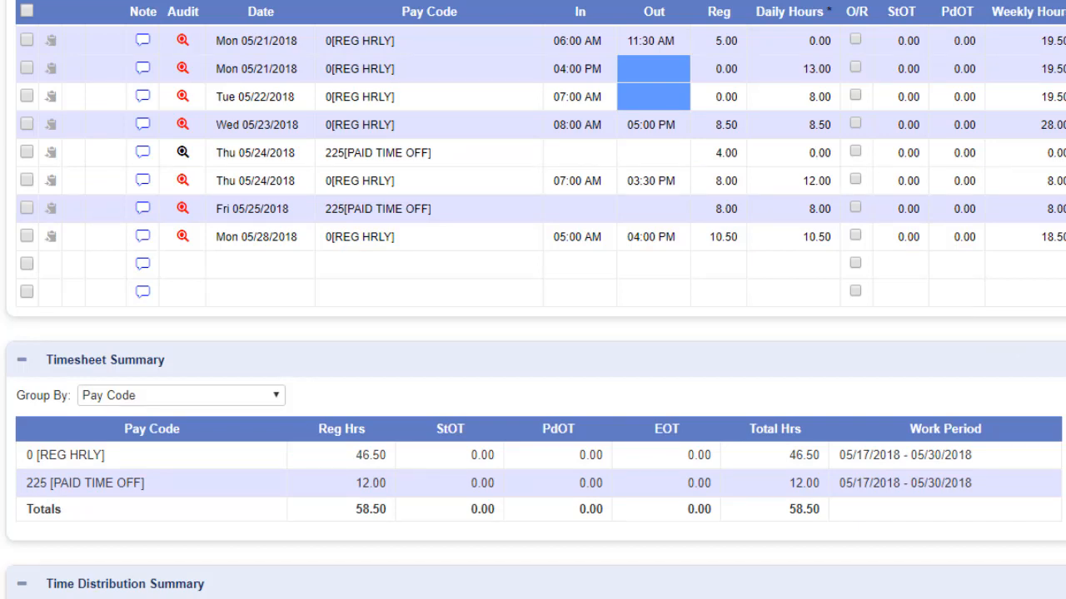
left_click(262, 397)
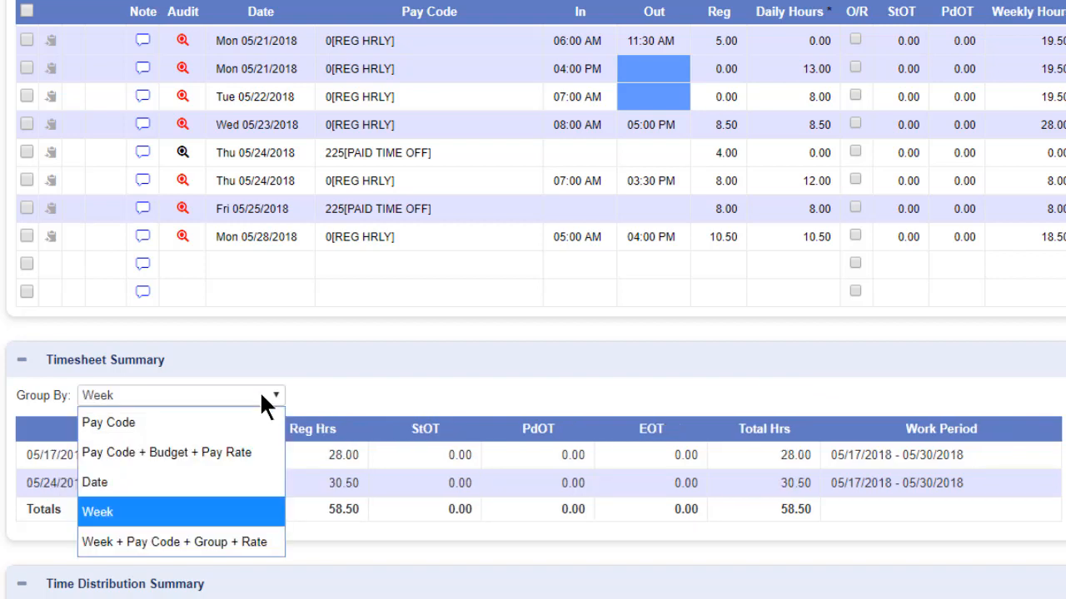
left_click(212, 512)
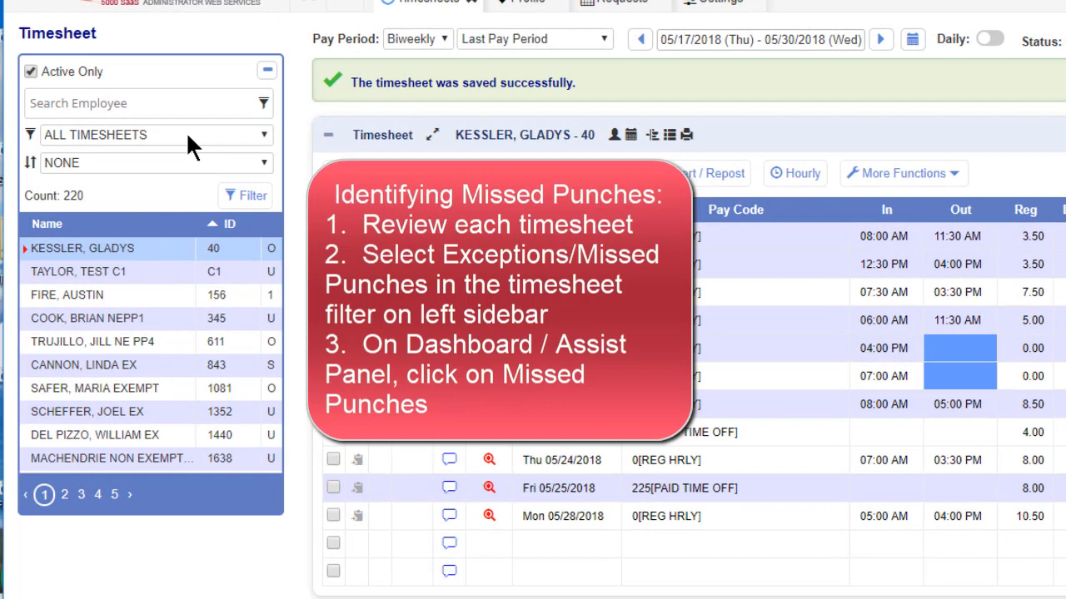
- Filter the employee list to MISSED PUNCH timesheets, and restore the filter to ALL TIMESHEETS
left_click(187, 136)
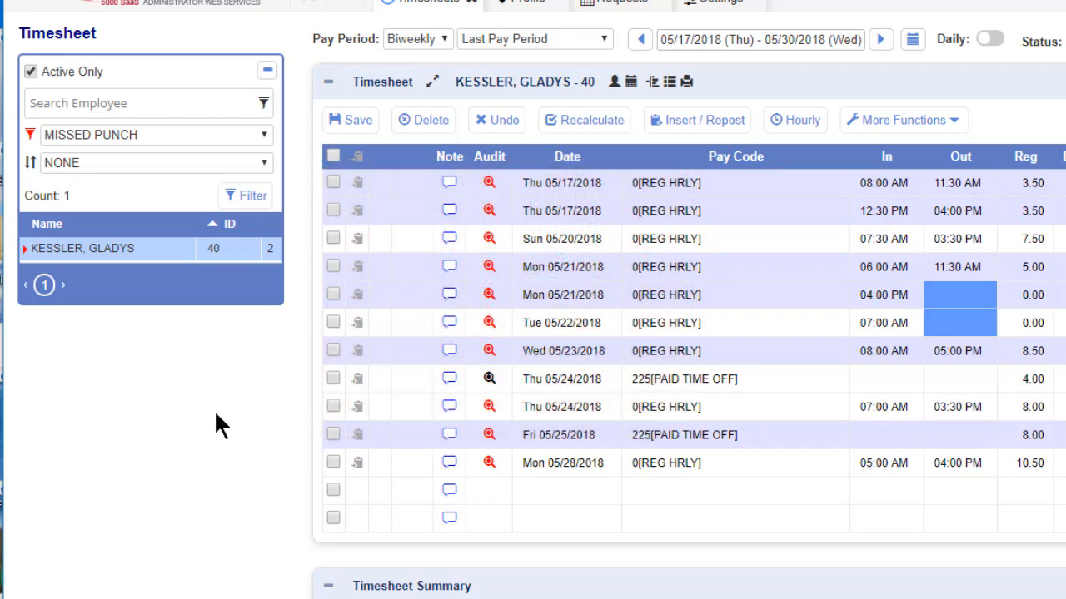
left_click(263, 136)
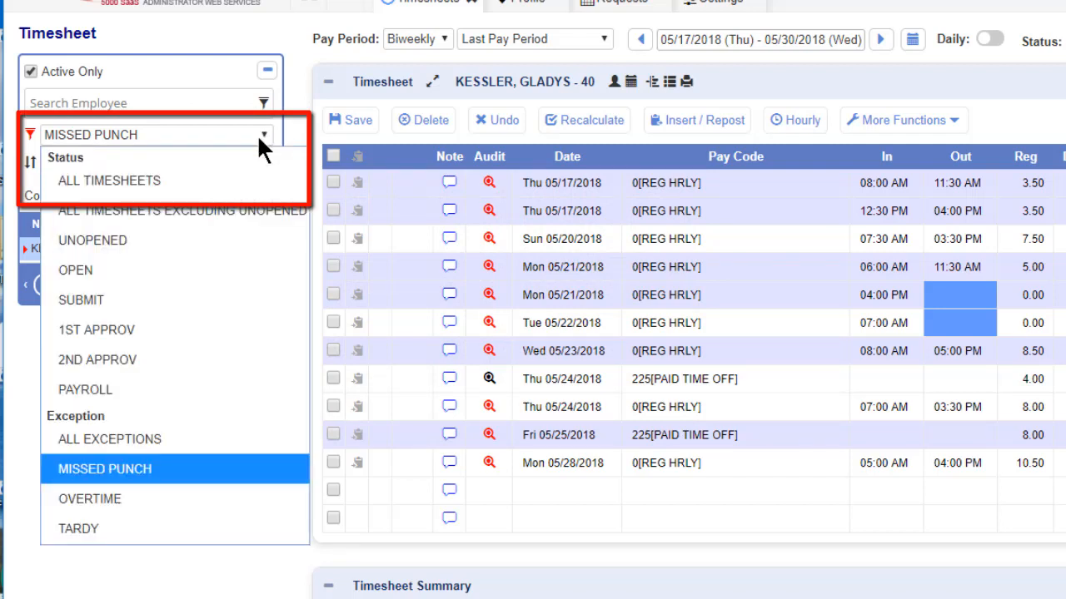
left_click(128, 185)
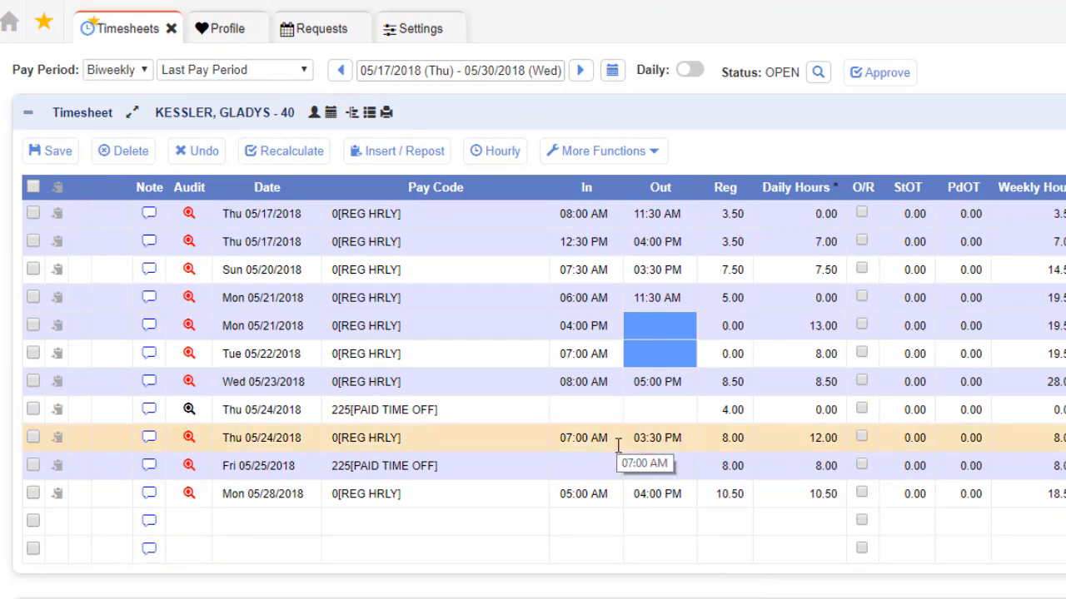
- Enter 1530 as the missing out time on Tue 05/22/2018 and save the timesheet
left_click(643, 353)
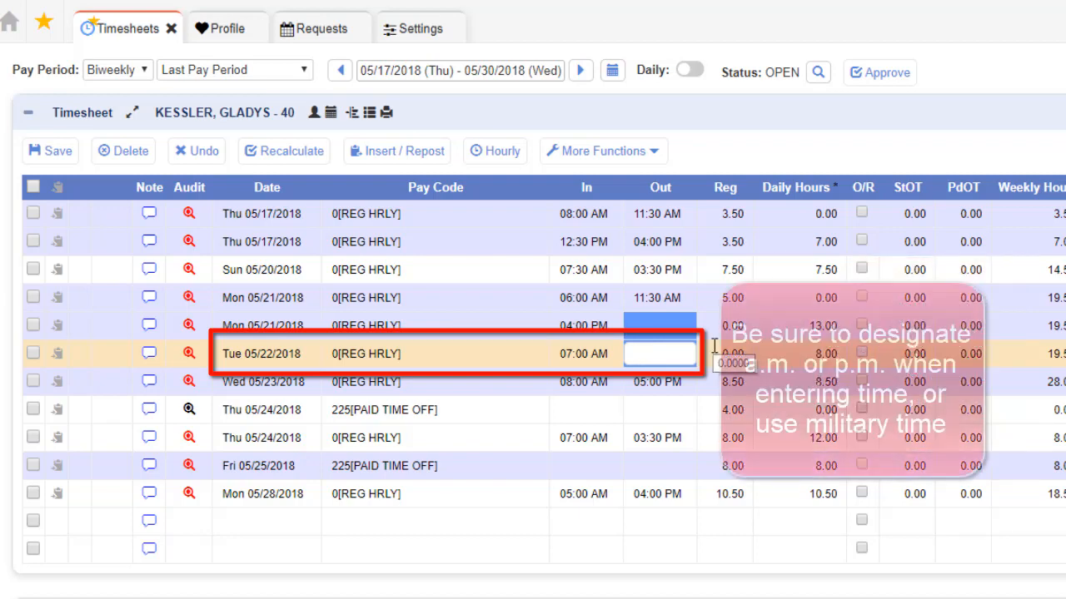
type("1530")
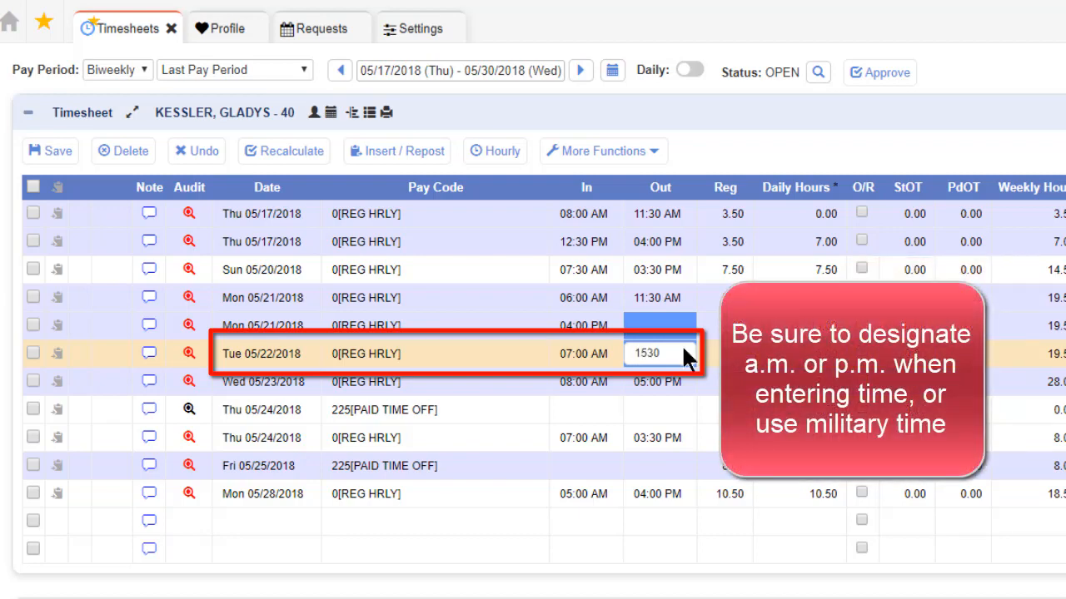
left_click(53, 157)
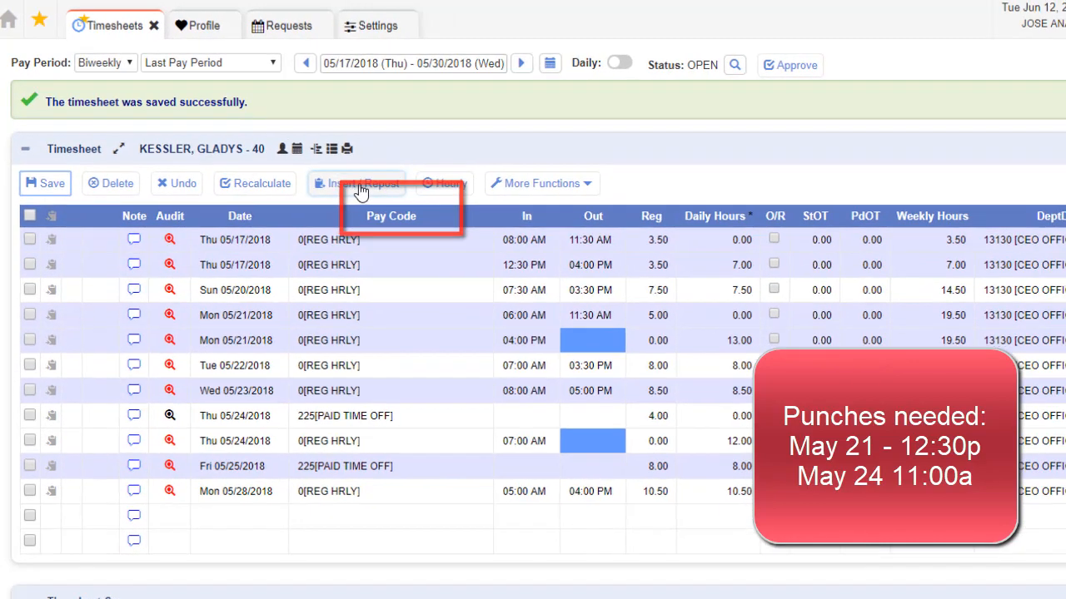
- Insert the missed punches Mon 05/21/2018 at 12:30 PM and Thu 05/24/2018 at 11:00 AM, and confirm the repost
left_click(360, 187)
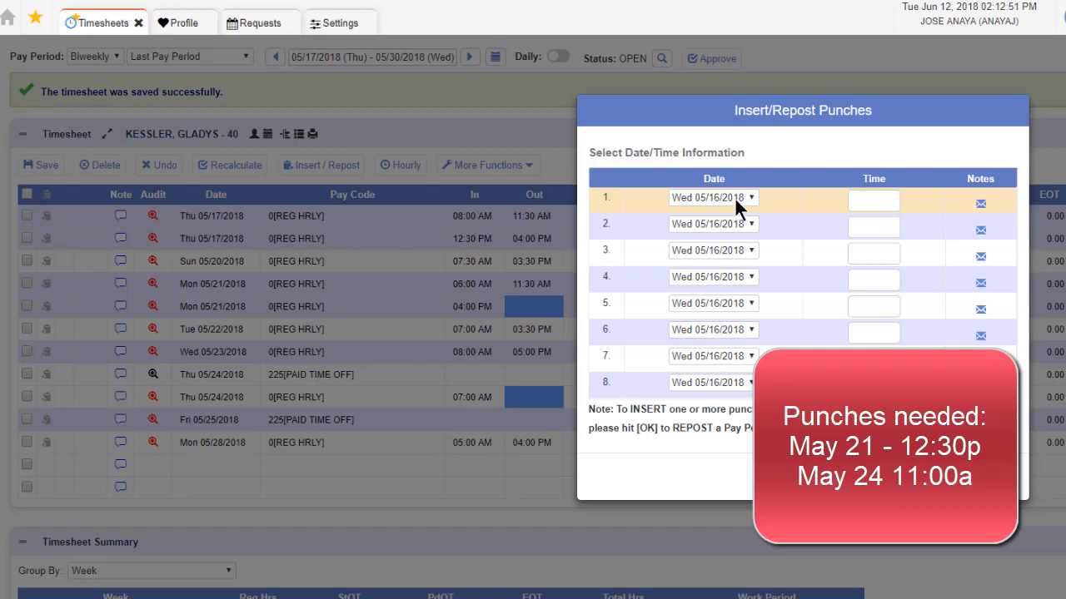
left_click(734, 197)
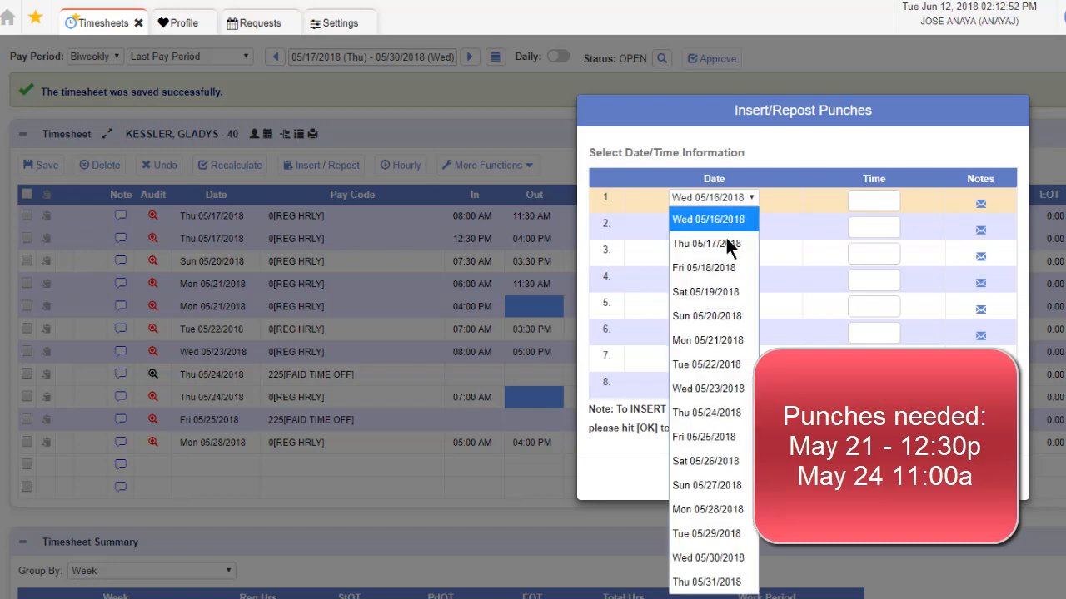
left_click(718, 341)
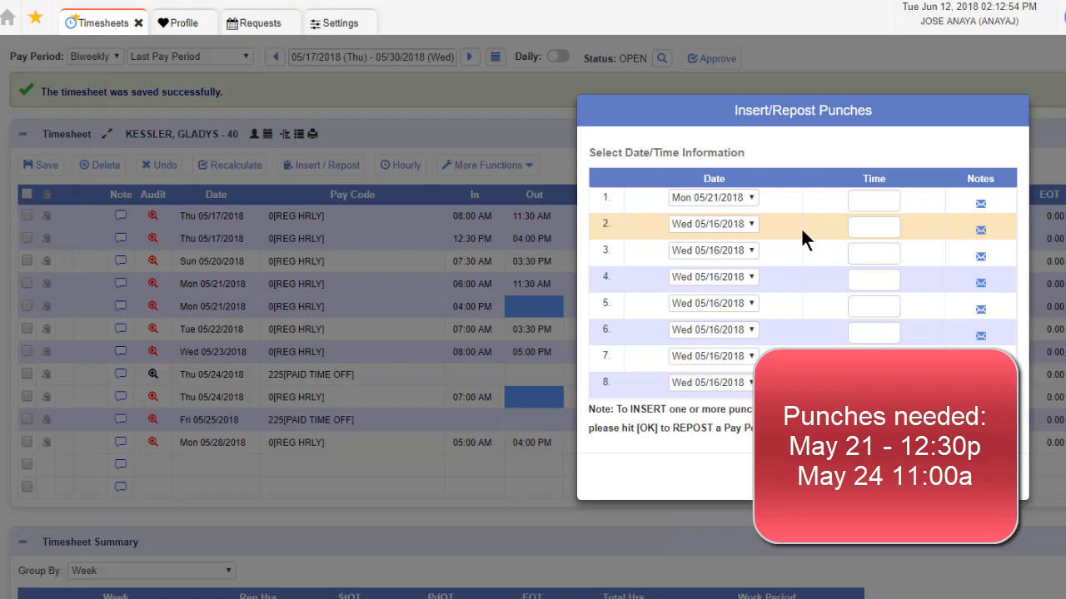
left_click(867, 203)
type("1230p")
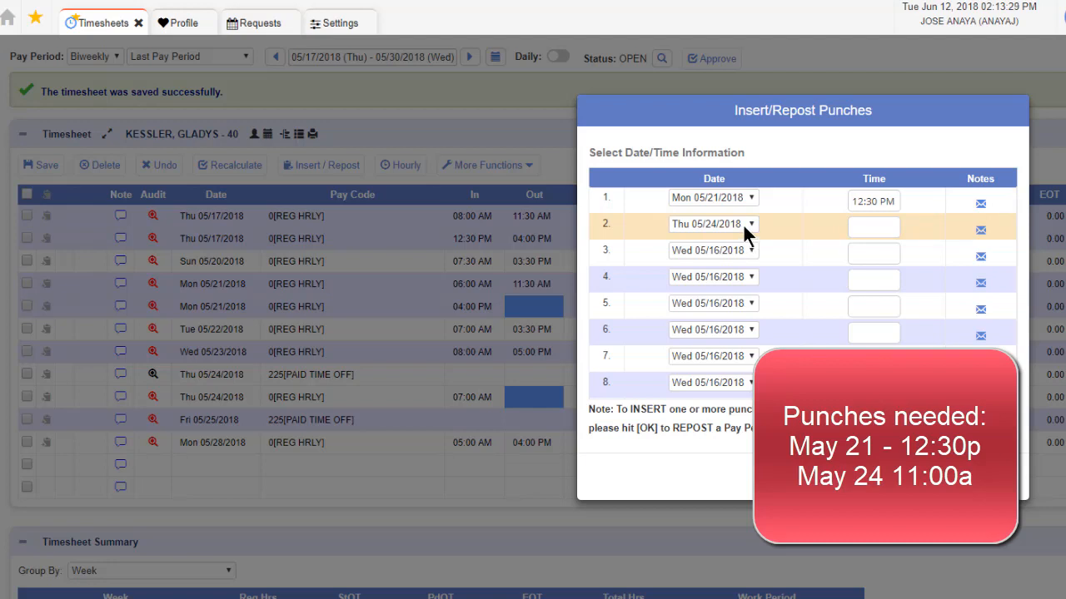
left_click(877, 228)
type("11a")
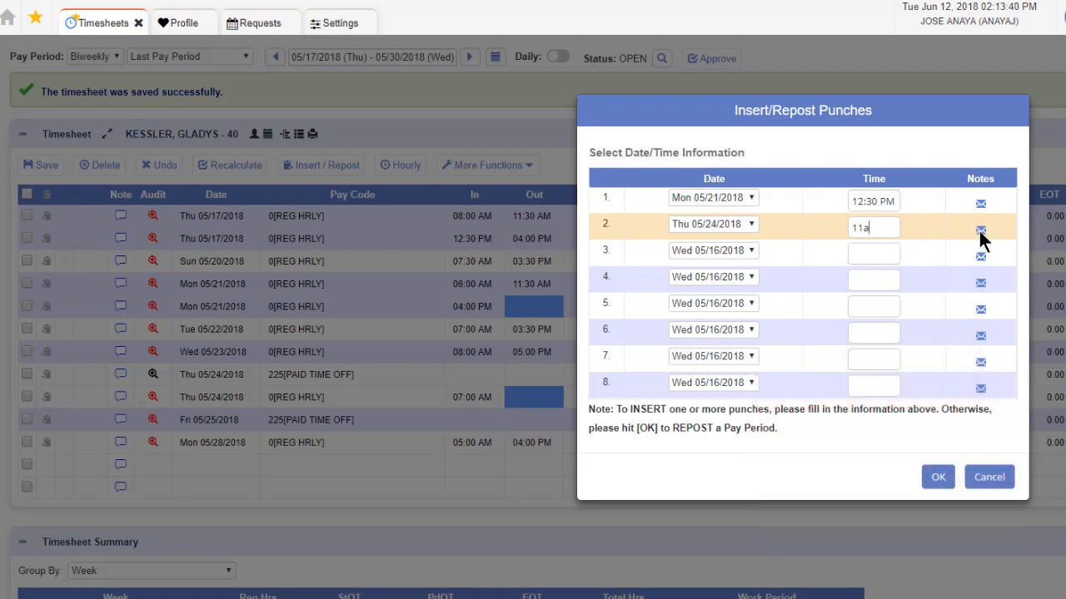
left_click(938, 477)
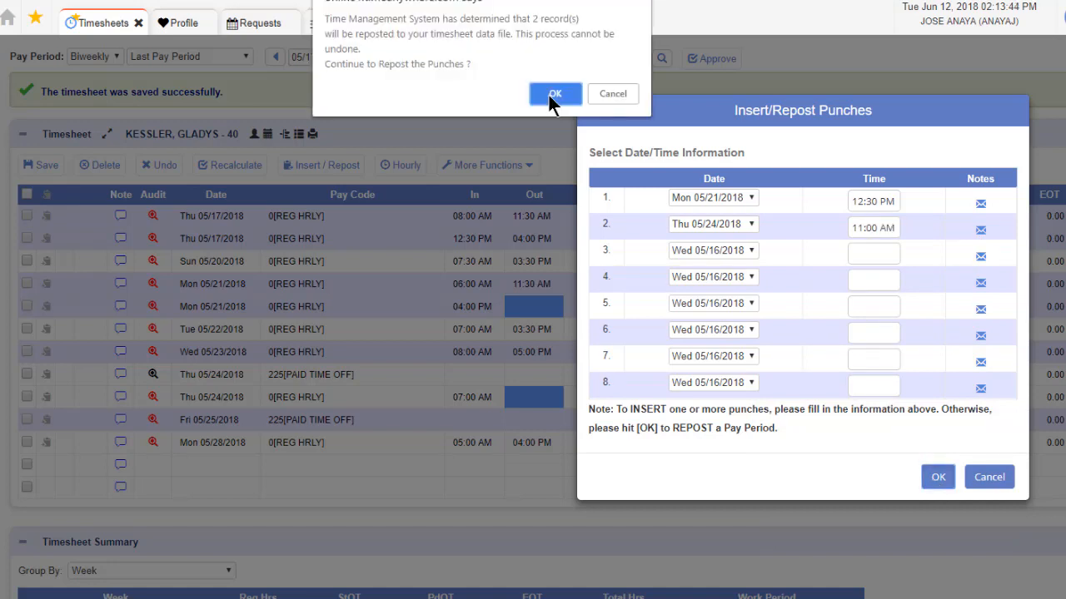
left_click(552, 94)
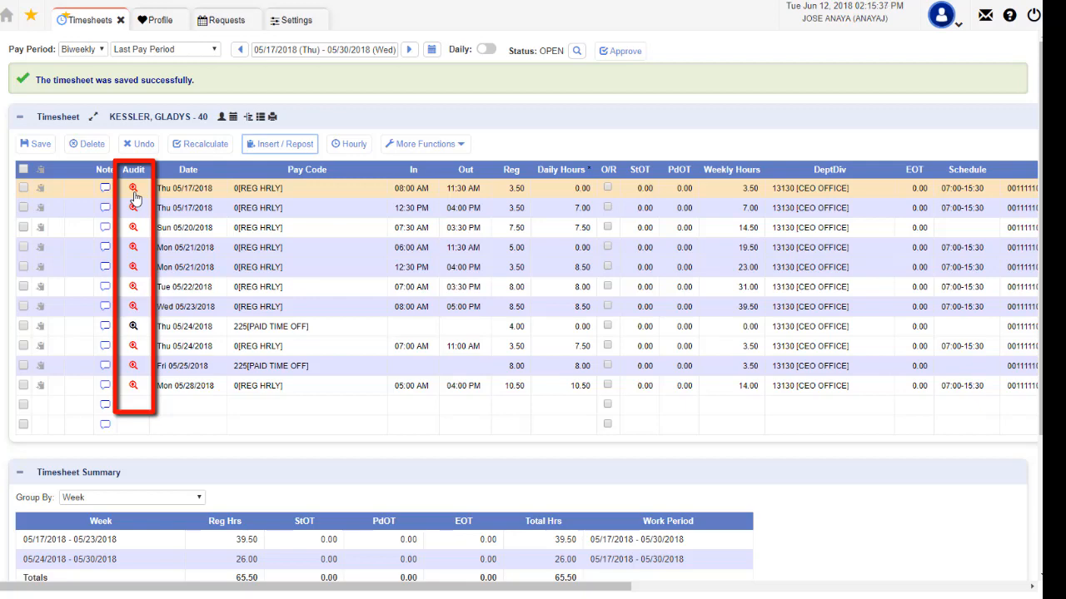
- Review the audit trail of the first Thu 05/17/2018 timesheet entry and close it
left_click(135, 196)
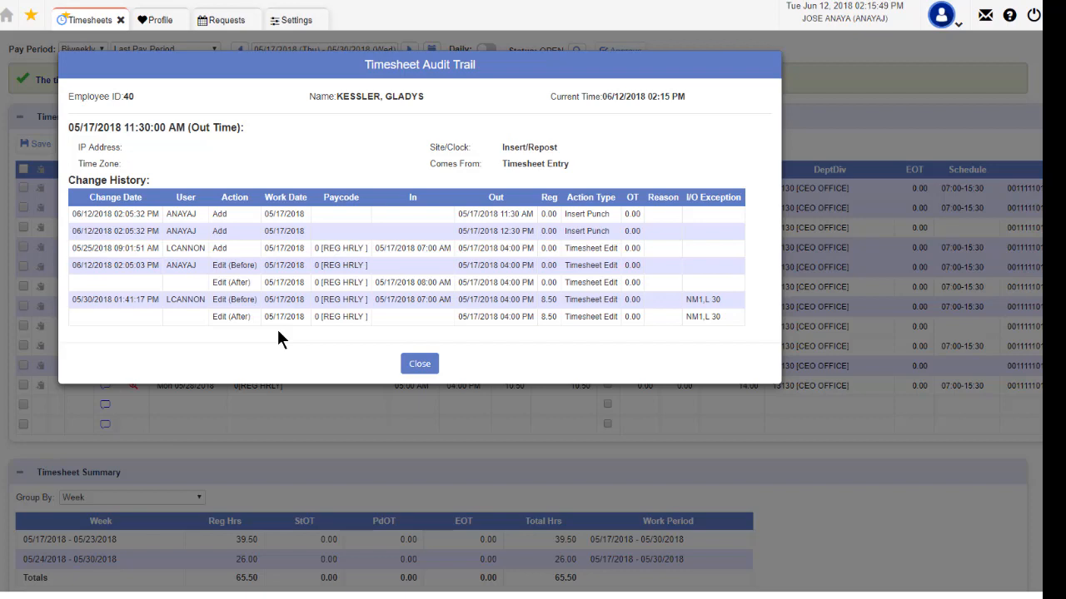
left_click(419, 366)
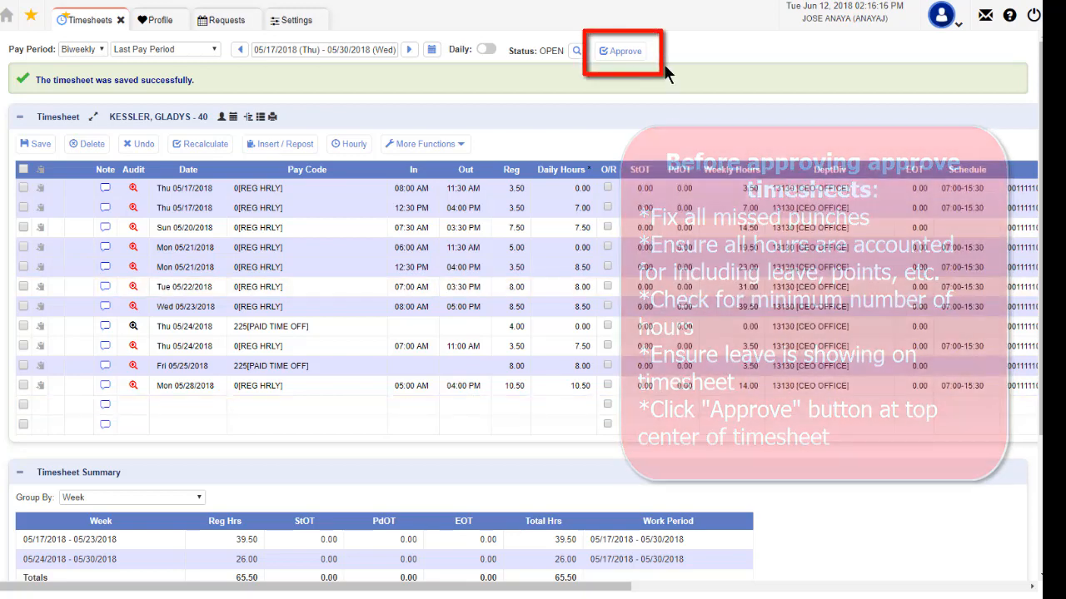
- Approve the first employee's timesheet for the last pay period, and undo that approval
left_click(620, 65)
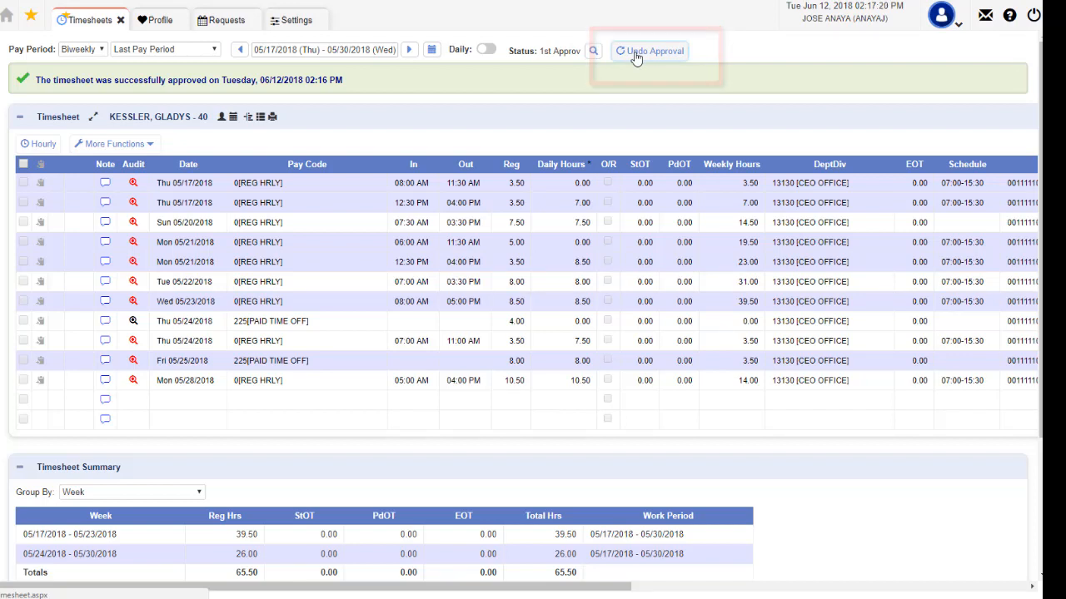
left_click(636, 51)
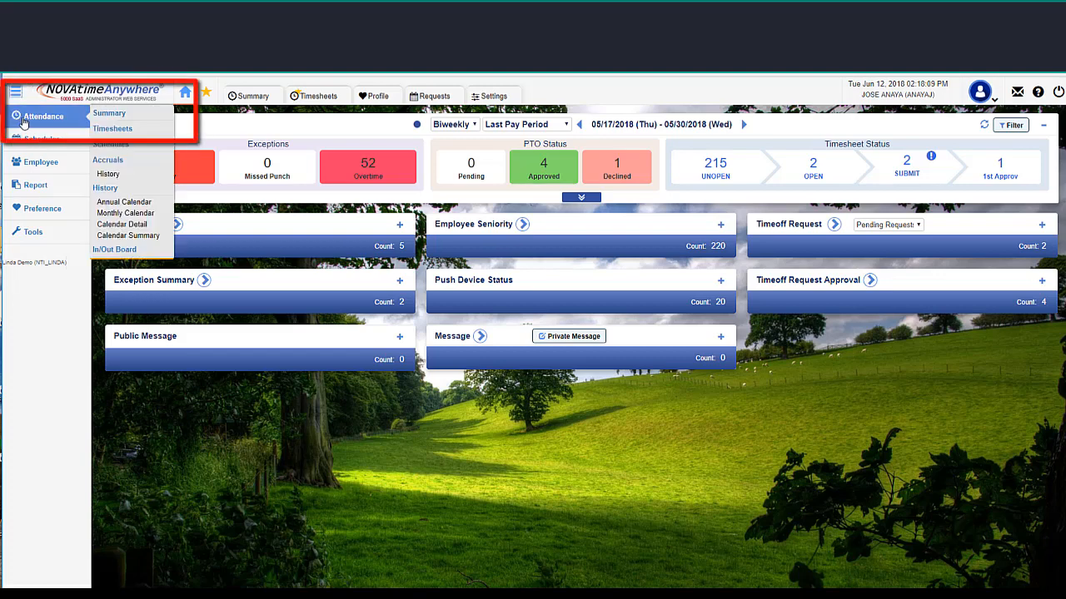
- Open the attendance Summary page, set the second employee's timesheet status to OPEN, and save
left_click(119, 121)
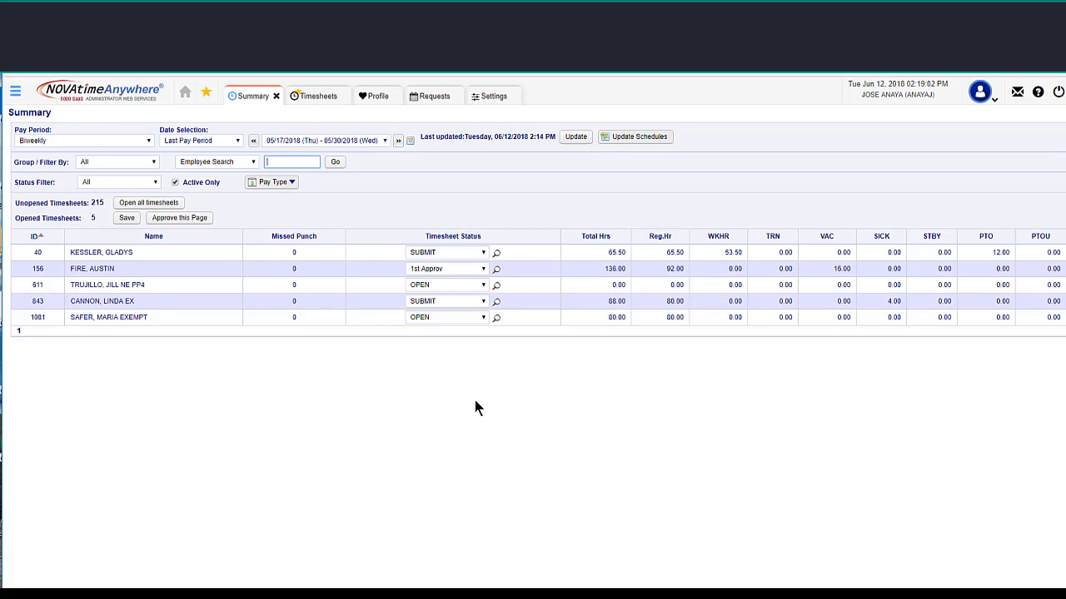
left_click(482, 269)
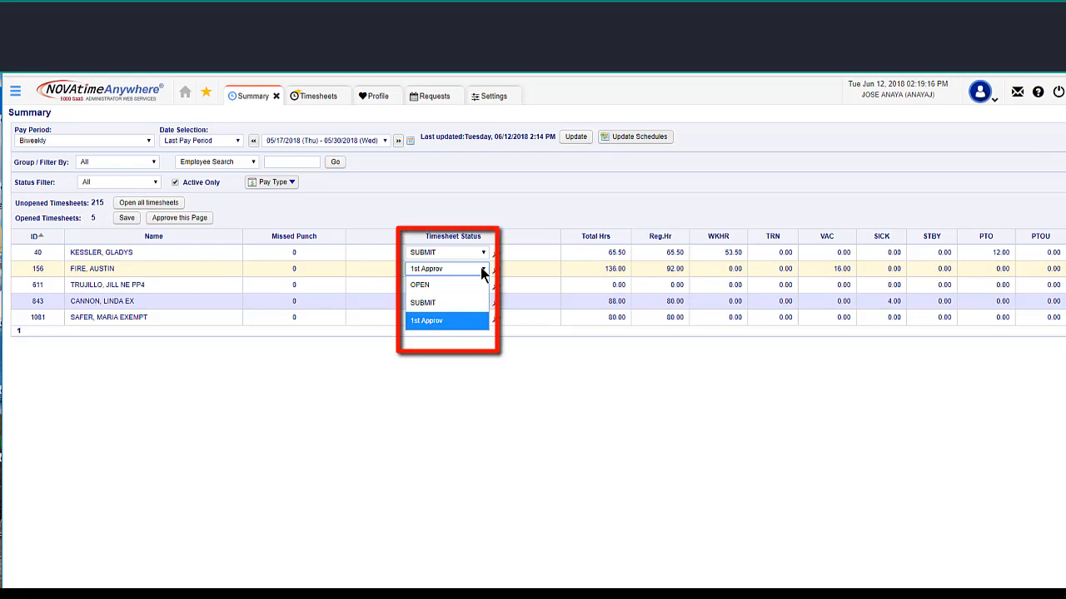
left_click(418, 284)
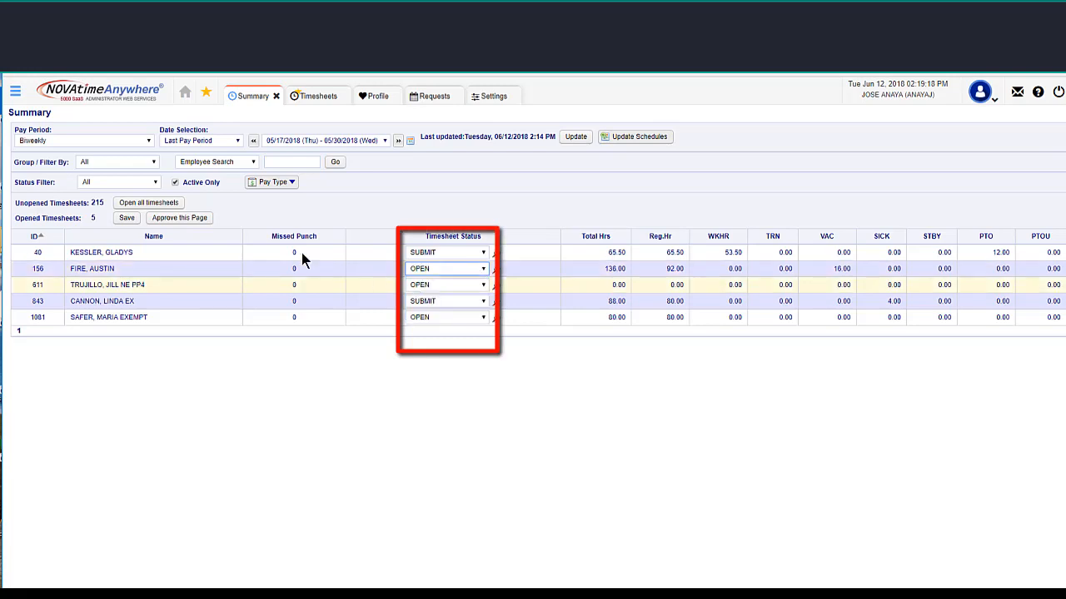
left_click(125, 219)
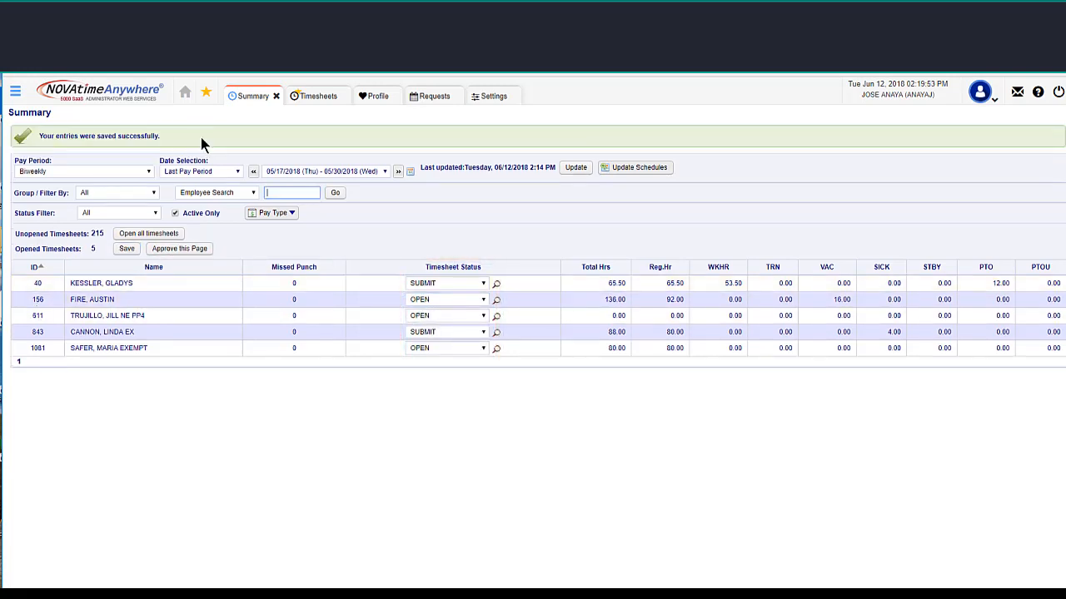
- Return to the dashboard and open the NOVAtime University and Marketing Webinars page in Chapter 8 of the online help
left_click(185, 96)
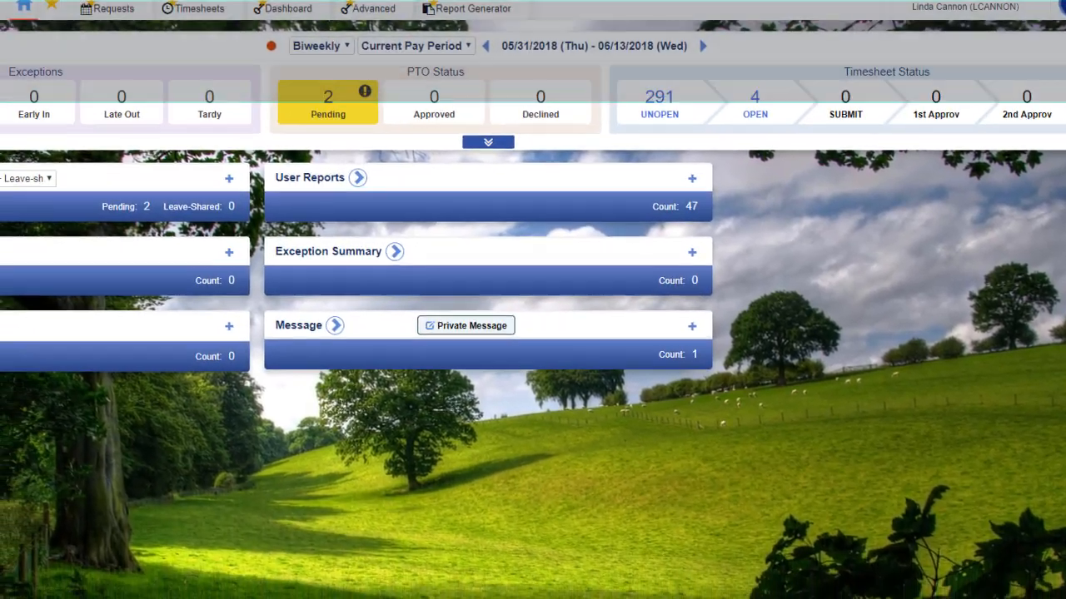
left_click(1057, 96)
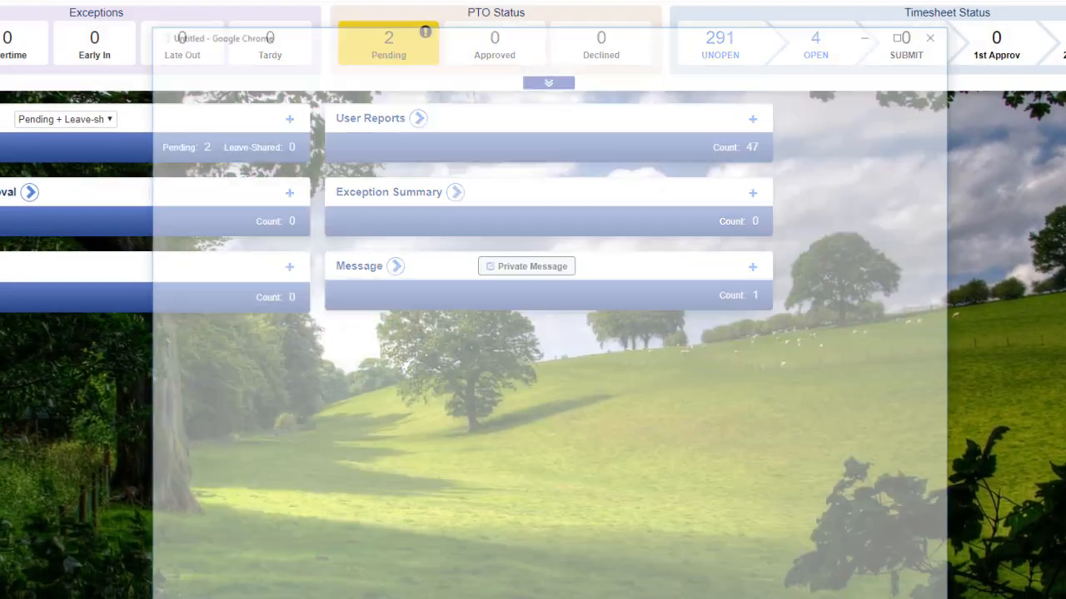
left_click_drag(547, 25, 552, 0)
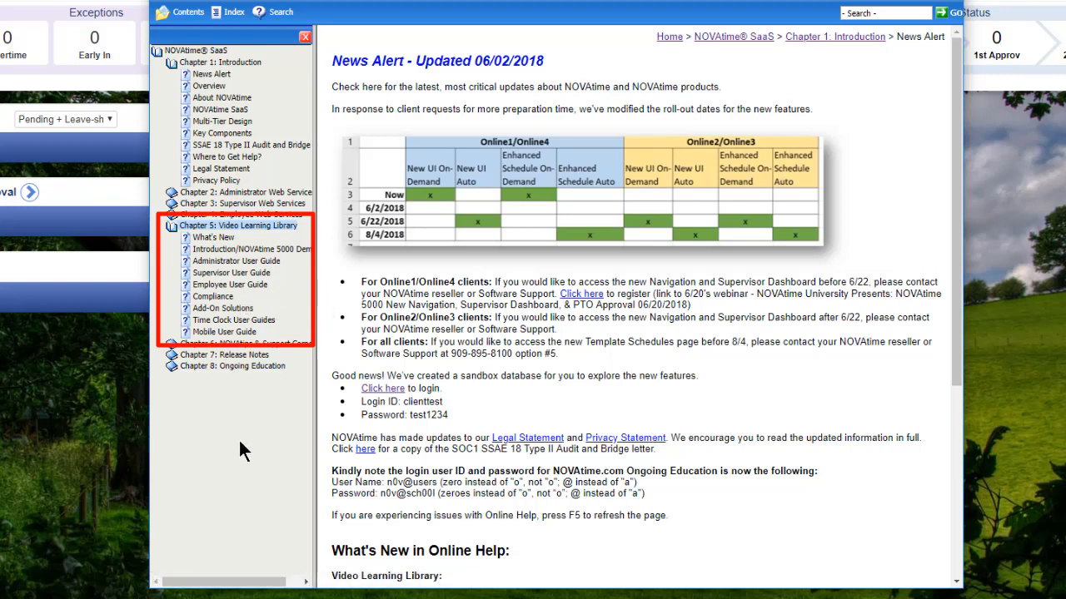
left_click(241, 367)
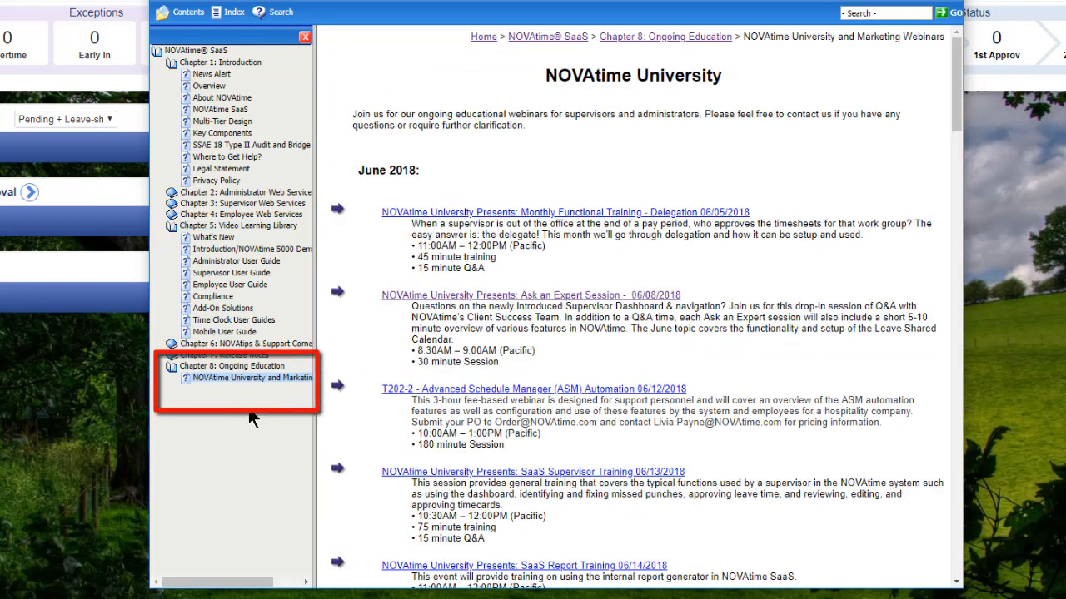